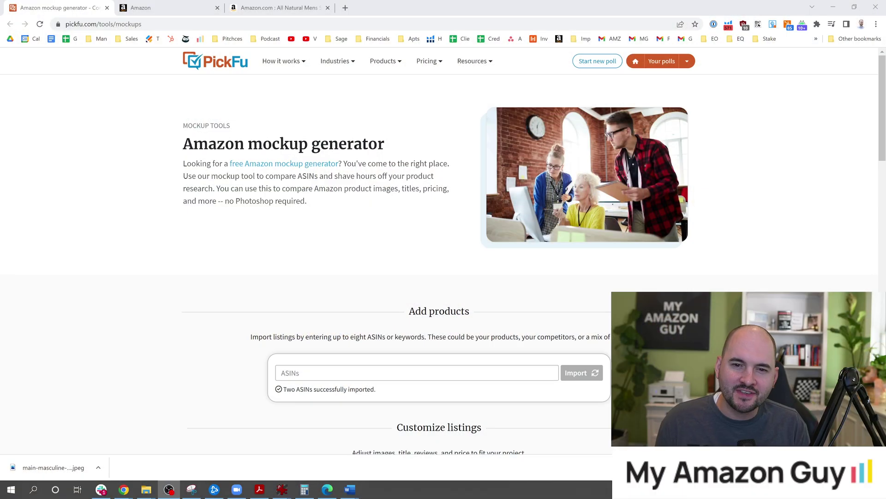
# Step: Bring the Chrome window showing PickFu's mockup generator to the front
pyautogui.click(179, 212)
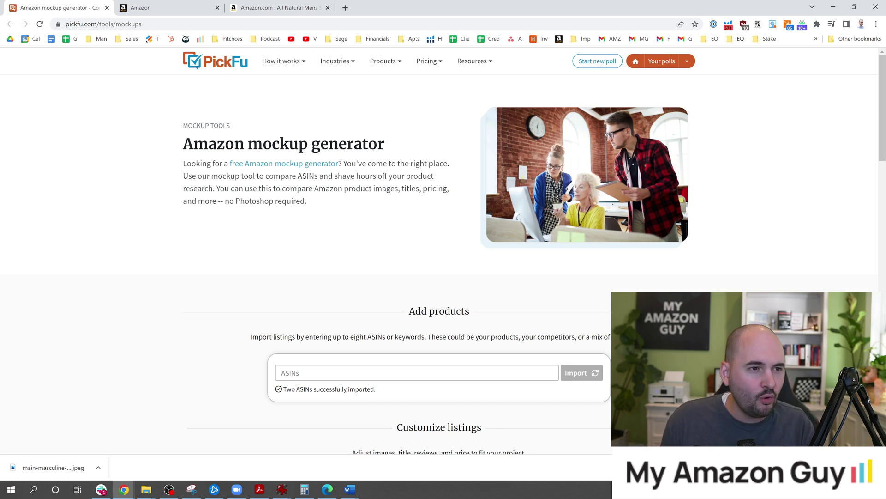
# Step: Switch to the Amazon listing for the Age of Sage men's soap 4-pack
pyautogui.hotkey('ctrl', '3')
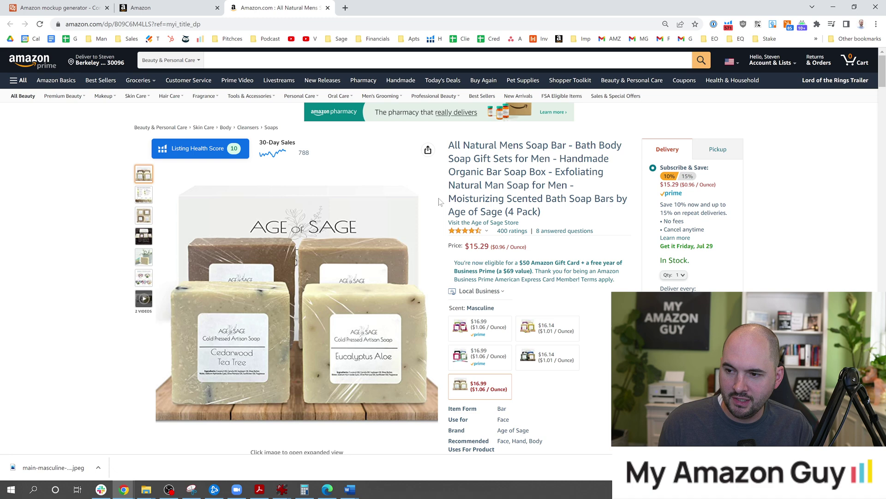
# Step: Paste ASIN B09C6M4LLS from the Amazon address into PickFu and edit that listing
pyautogui.click(77, 7)
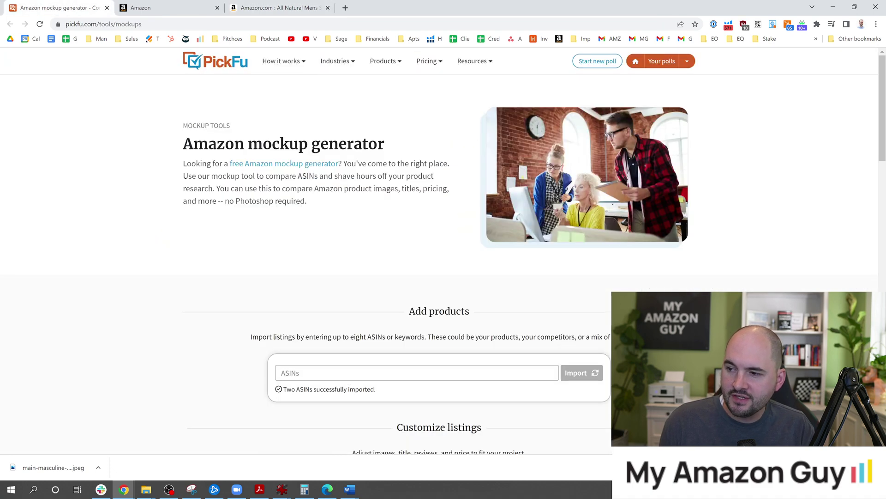
pyautogui.scroll(-2, 340, 264)
pyautogui.click(317, 280)
pyautogui.scroll(-2, 317, 279)
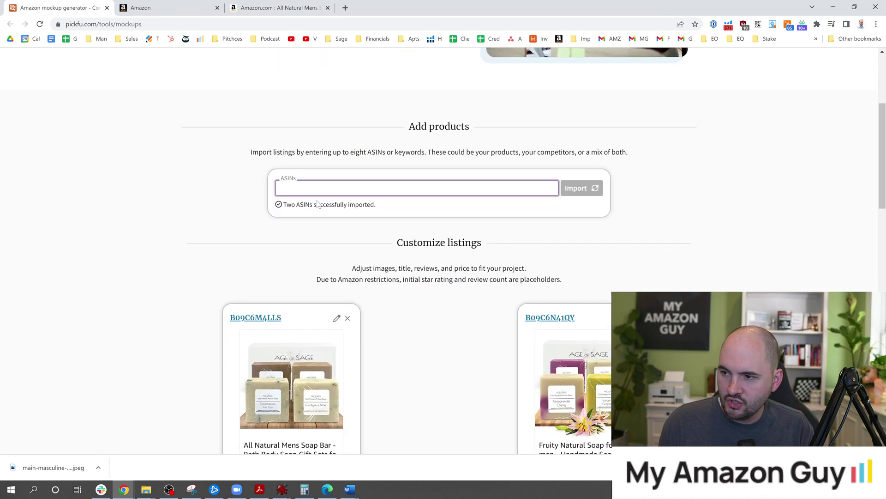
pyautogui.scroll(-2, 341, 200)
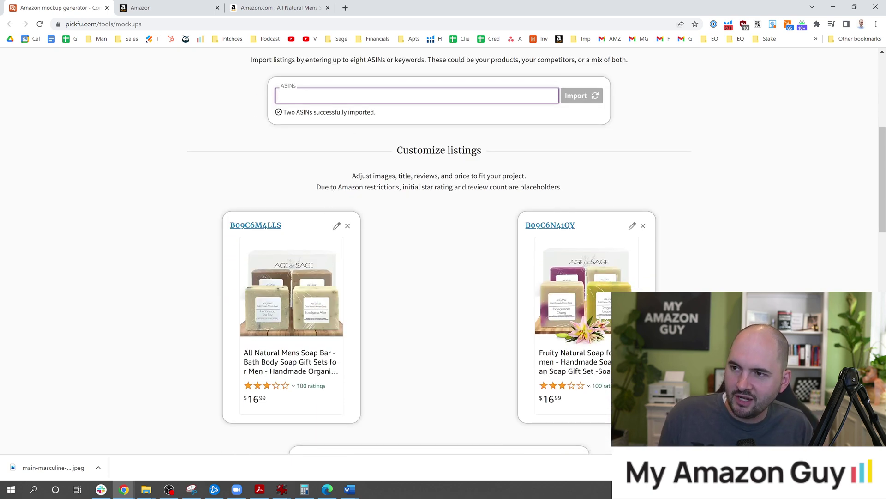
pyautogui.click(250, 7)
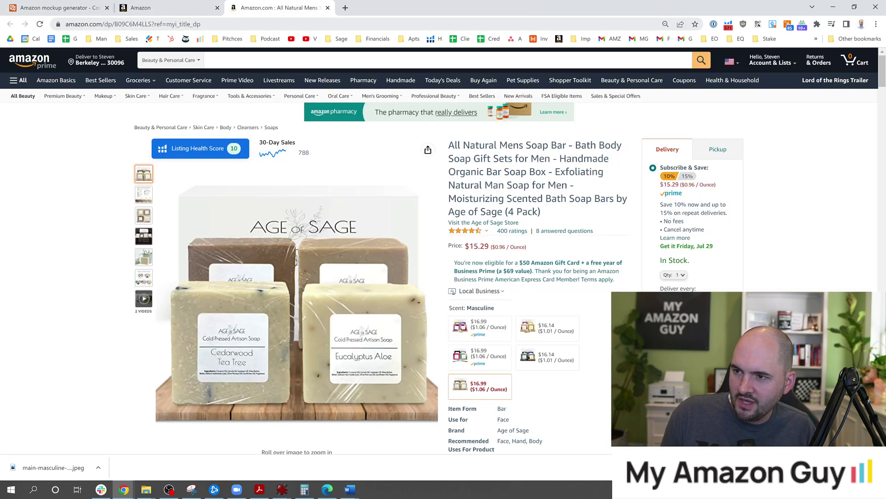
pyautogui.doubleClick(169, 24)
pyautogui.hotkey('ctrl', 'c')
pyautogui.click(77, 9)
pyautogui.hotkey('ctrl', 'v')
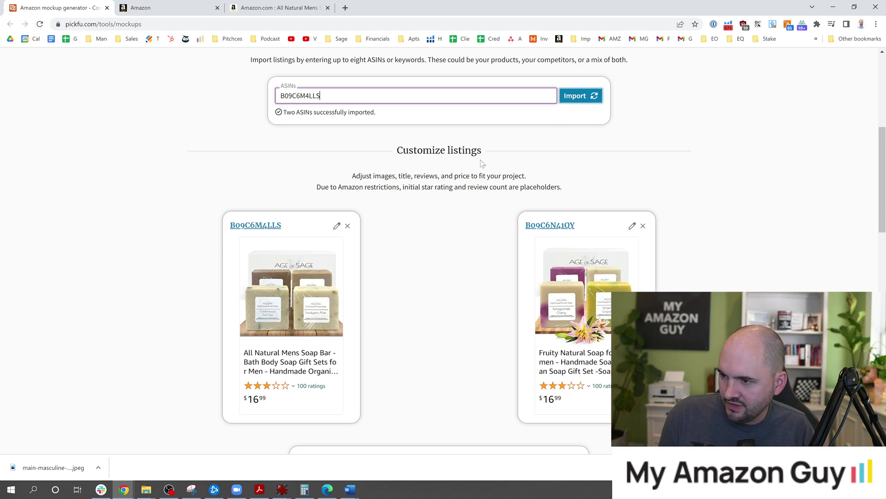
pyautogui.scroll(-2, 591, 291)
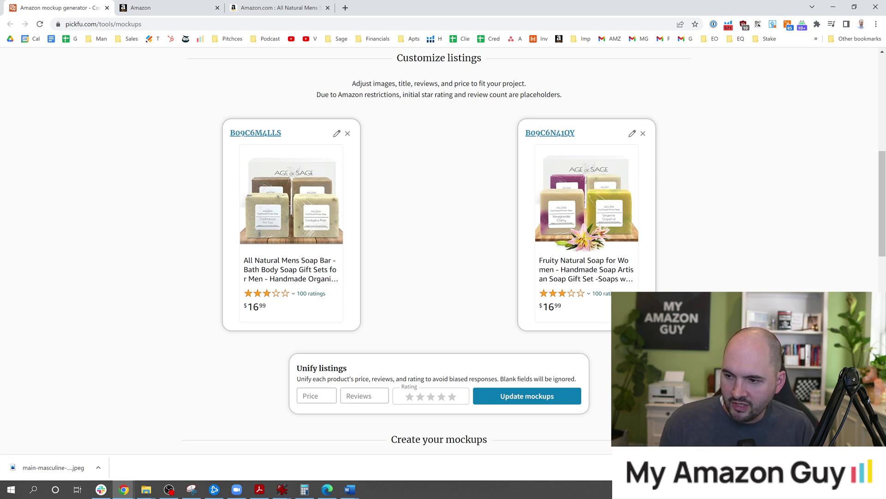
pyautogui.click(337, 134)
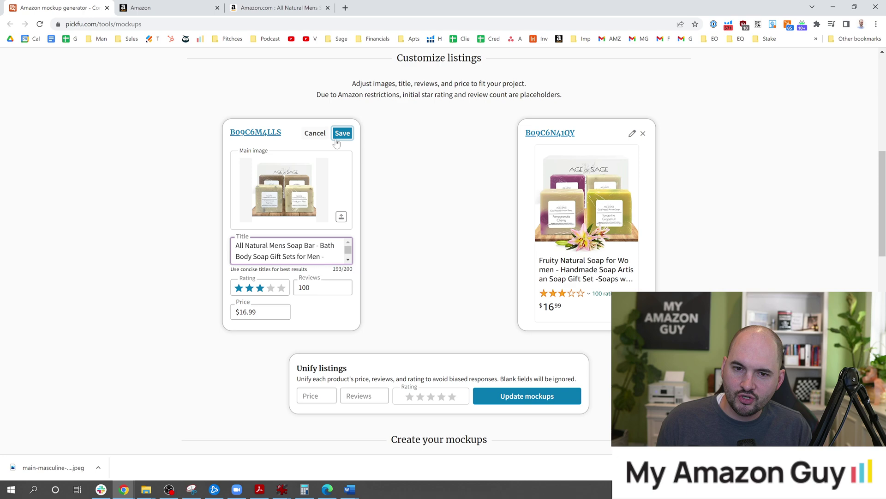
# Step: Search Amazon for 'All Natural Mens Soap Bar' and browse the competing results
pyautogui.click(310, 7)
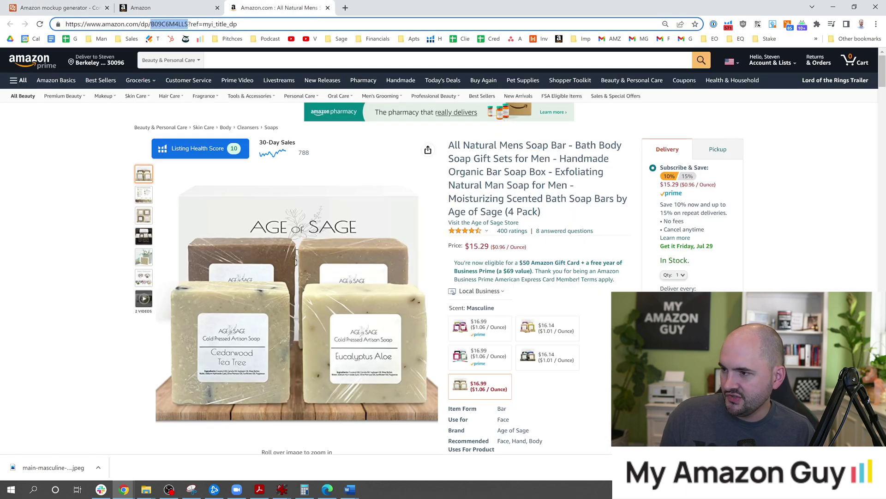
pyautogui.moveTo(449, 145); pyautogui.dragTo(566, 145)
pyautogui.hotkey('ctrl', 'c')
pyautogui.click(216, 61)
pyautogui.hotkey('ctrl', 'v')
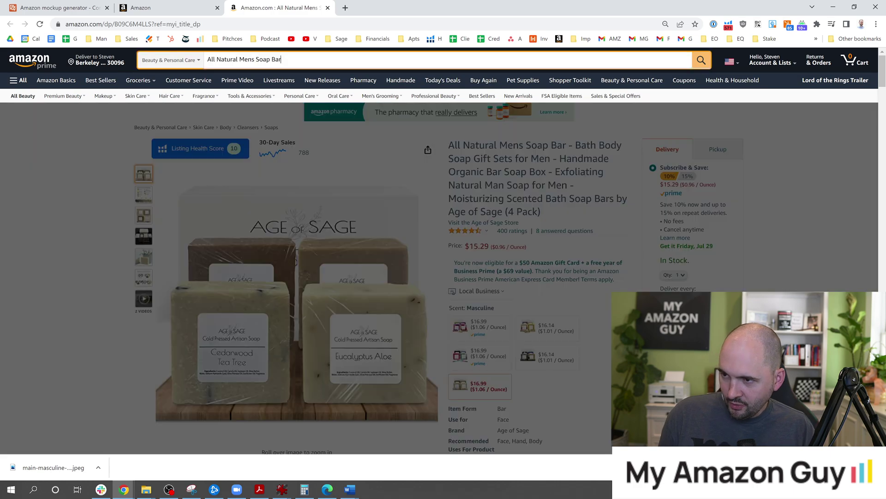
pyautogui.press('Return')
pyautogui.scroll(-5, 382, 179)
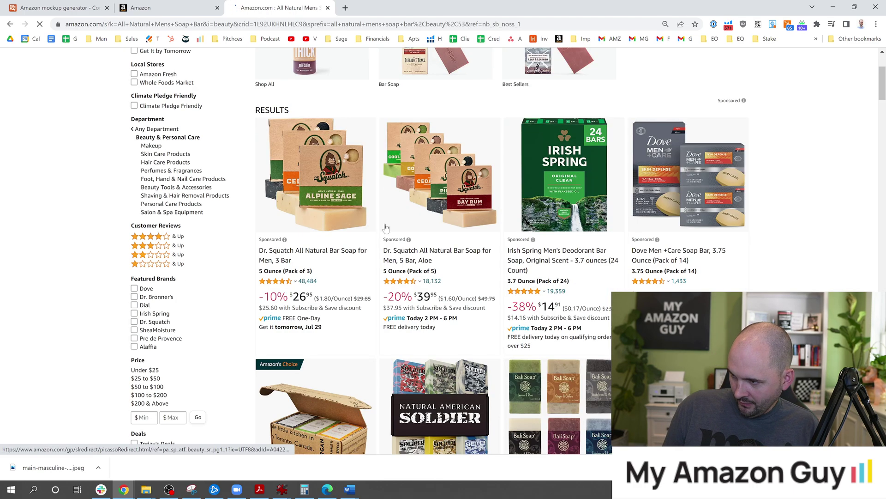
pyautogui.scroll(-20, 867, 158)
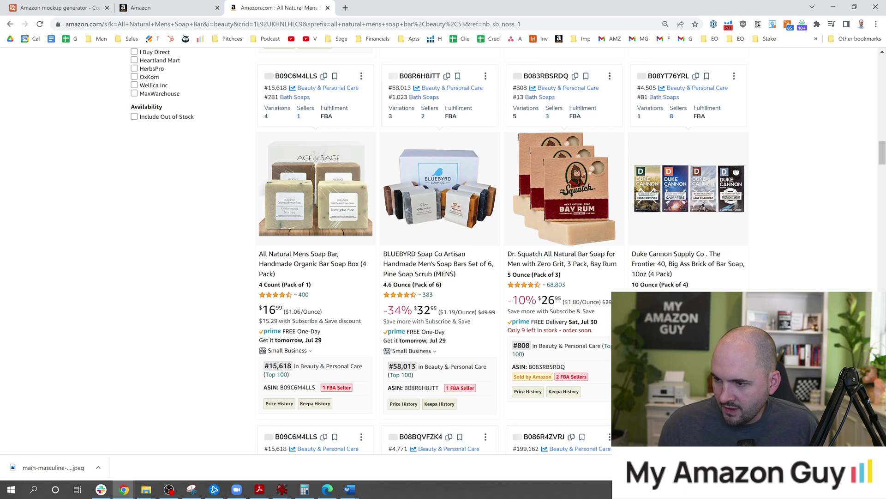
pyautogui.click(88, 7)
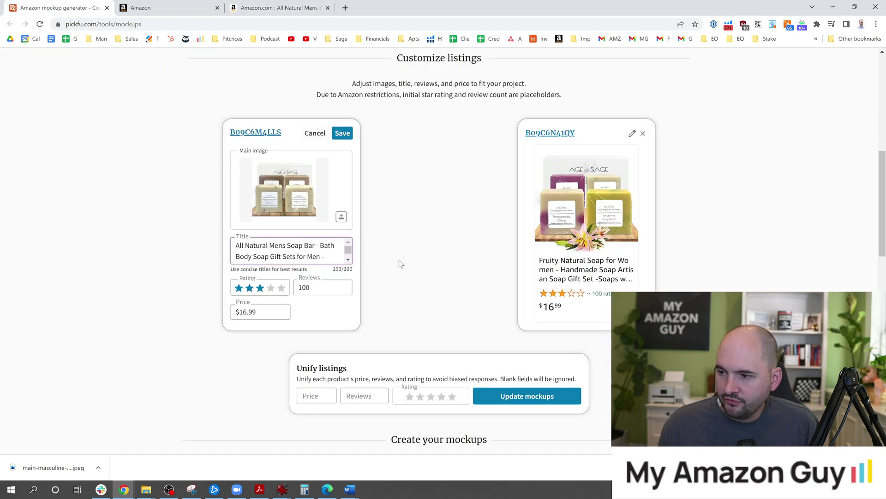
# Step: Close the edit form of listing B09C6M4LLS
pyautogui.click(315, 134)
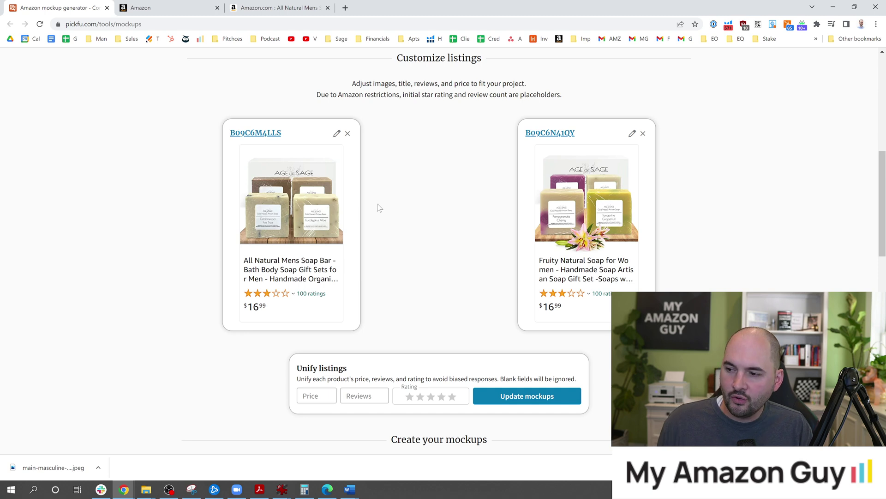
# Step: Set listing B09C6M4LLS to a 5-star rating with 400 reviews and save it
pyautogui.click(338, 135)
pyautogui.click(285, 290)
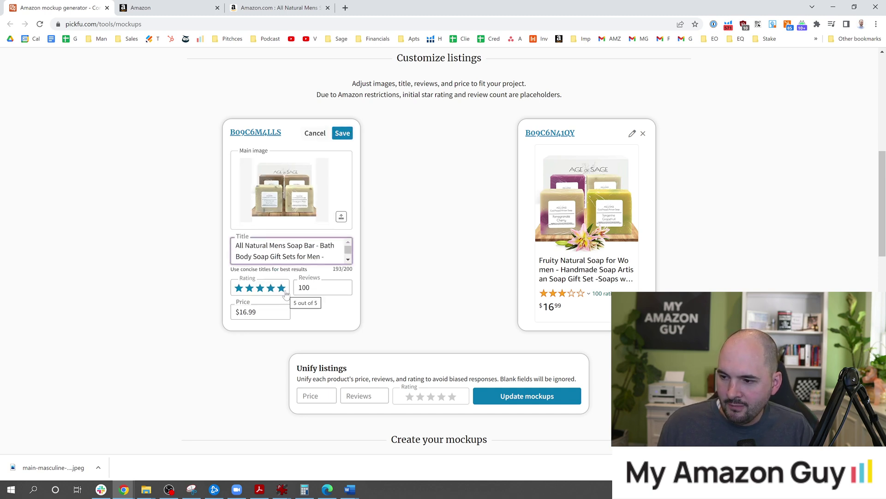
pyautogui.click(280, 289)
pyautogui.press('Tab')
pyautogui.write('4')
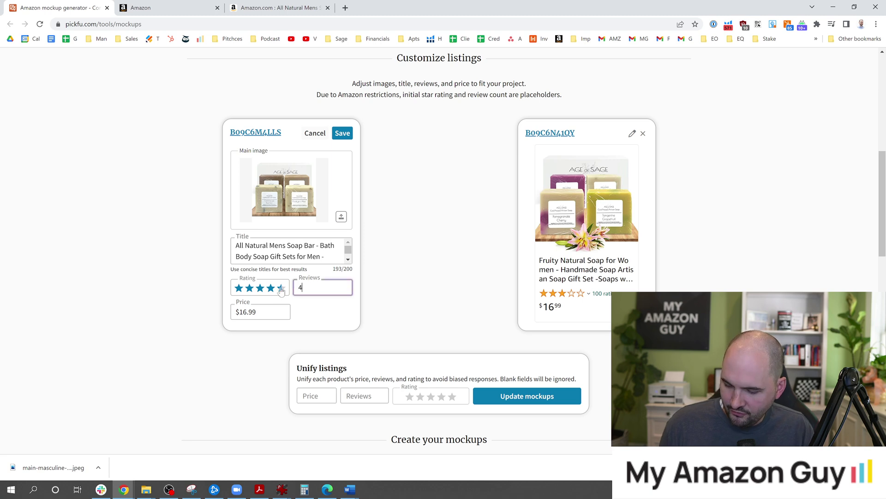
pyautogui.write('00')
pyautogui.click(475, 306)
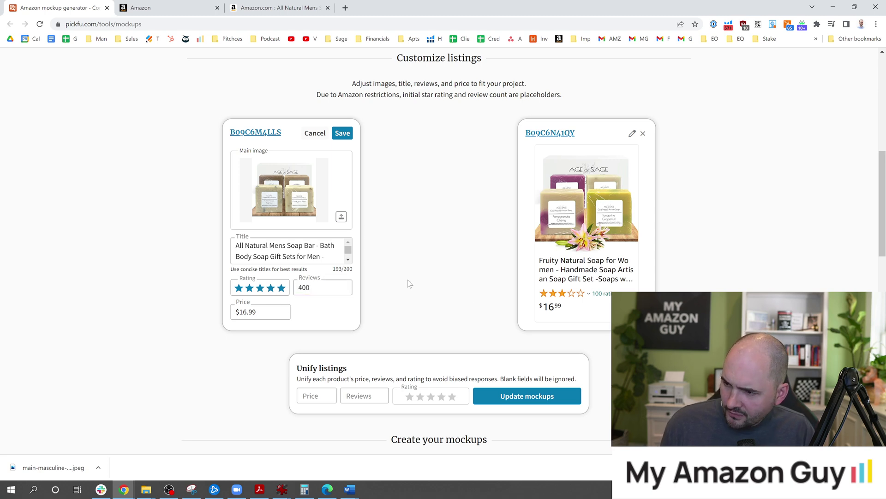
pyautogui.click(343, 133)
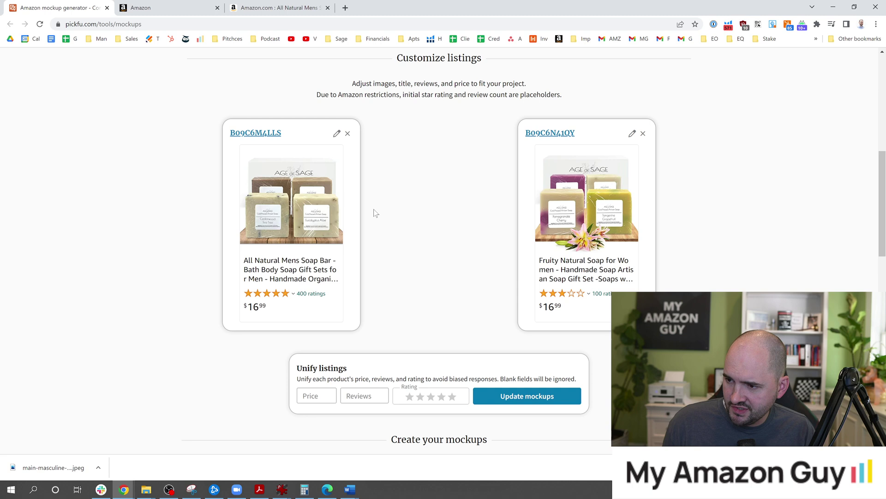
# Step: Replace listing B09C6N41QY's main image with the downloaded men's soap image
pyautogui.click(632, 134)
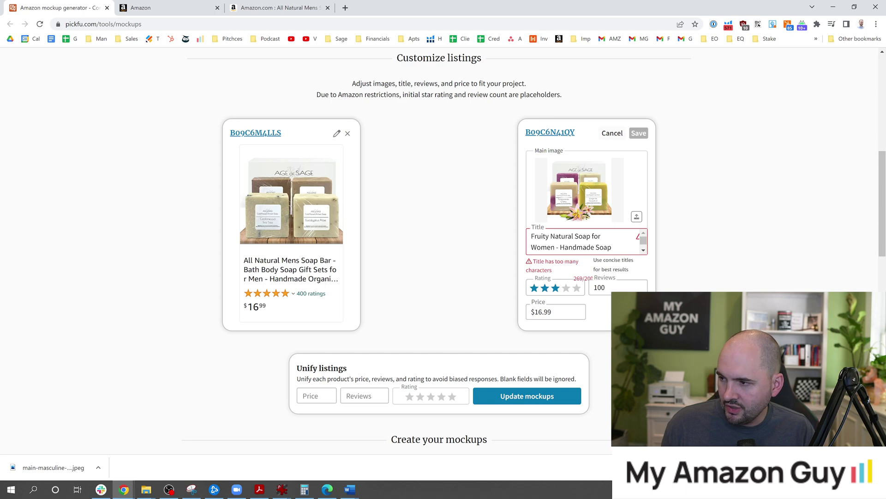
pyautogui.click(636, 217)
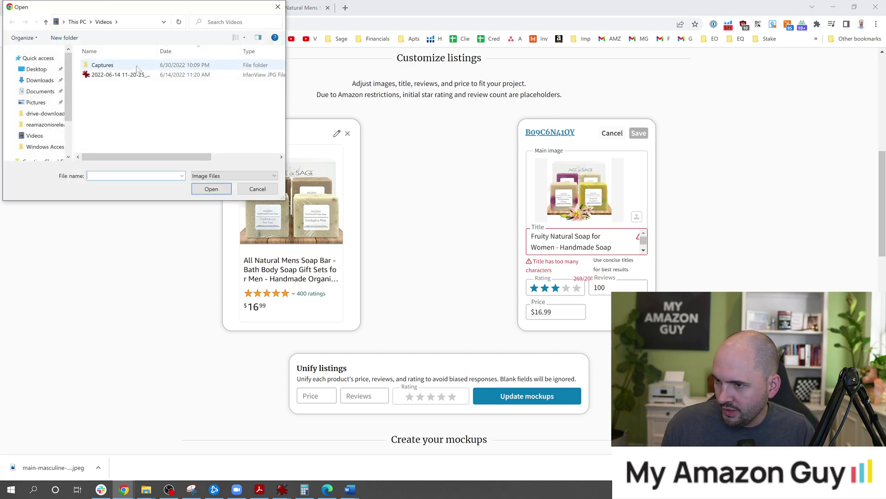
pyautogui.click(39, 80)
pyautogui.doubleClick(130, 79)
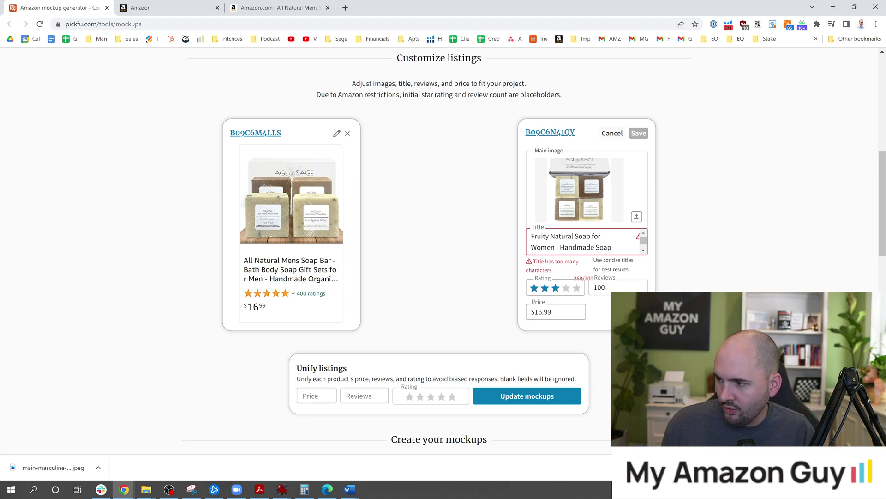
# Step: Copy the first listing's shortened soap title into the second listing's title
pyautogui.click(603, 247)
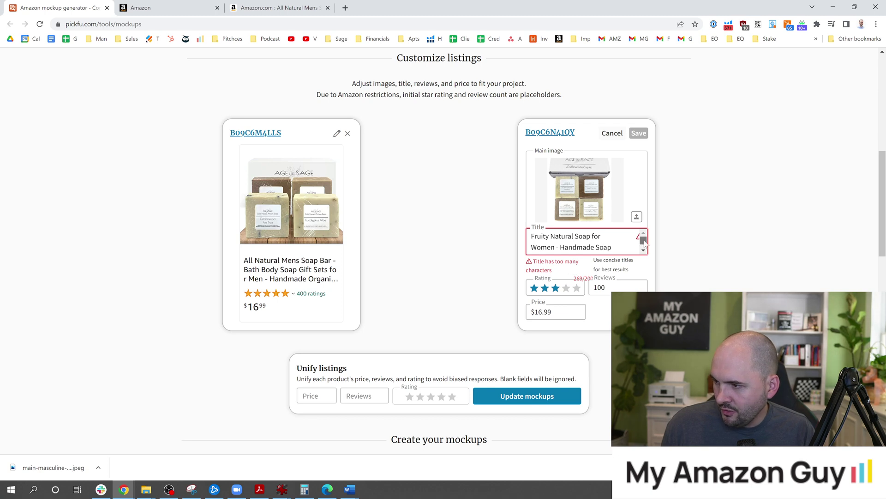
pyautogui.scroll(-3, 644, 243)
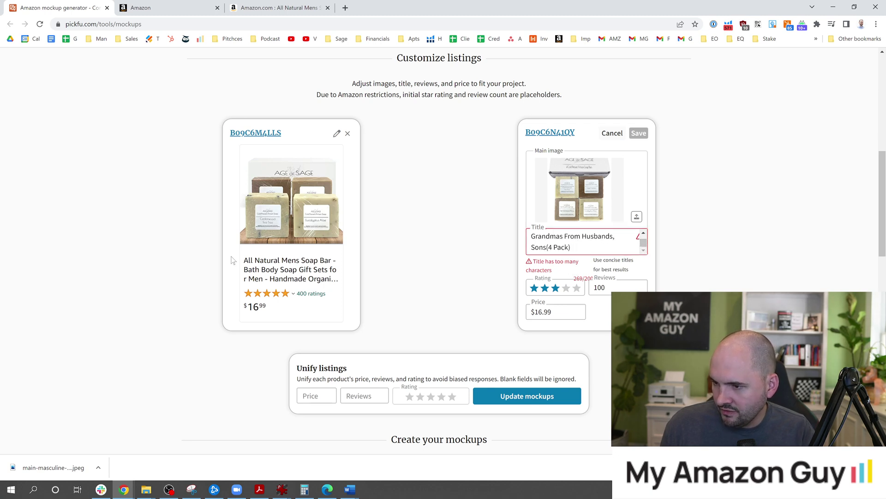
pyautogui.moveTo(244, 260); pyautogui.dragTo(332, 279)
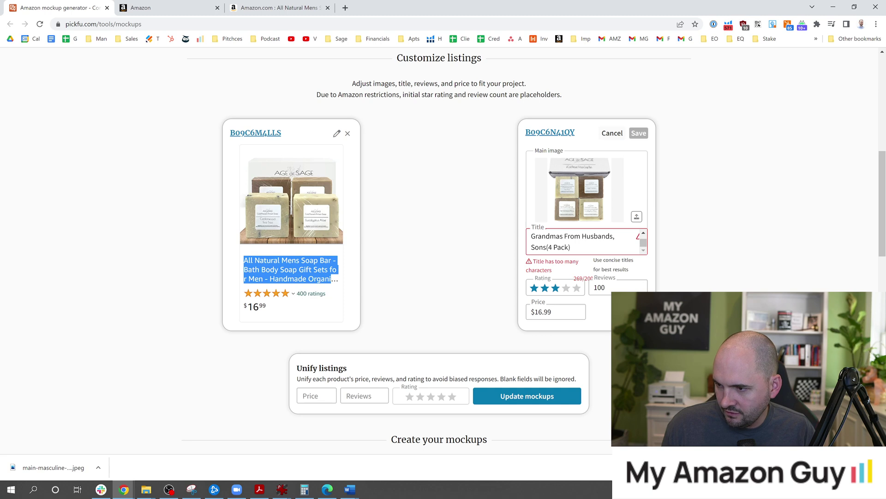
pyautogui.hotkey('ctrl', 'c')
pyautogui.click(582, 242)
pyautogui.hotkey('ctrl', 'a')
pyautogui.hotkey('ctrl', 'v')
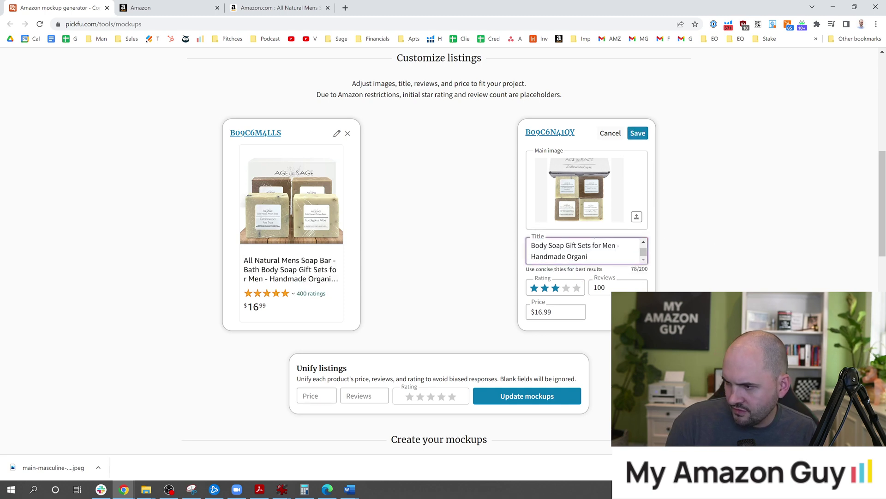
pyautogui.write('...')
# Step: Set the second listing's reviews to 400 and save it
pyautogui.click(556, 289)
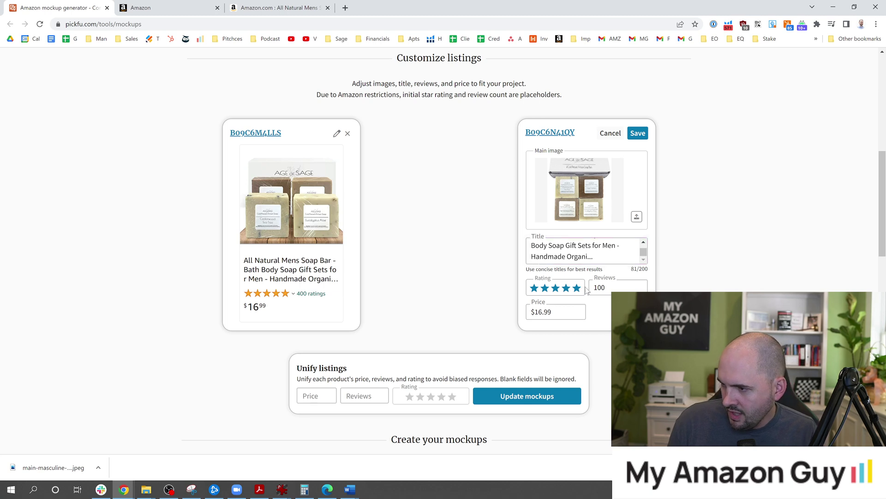
pyautogui.press('Tab')
pyautogui.write('4')
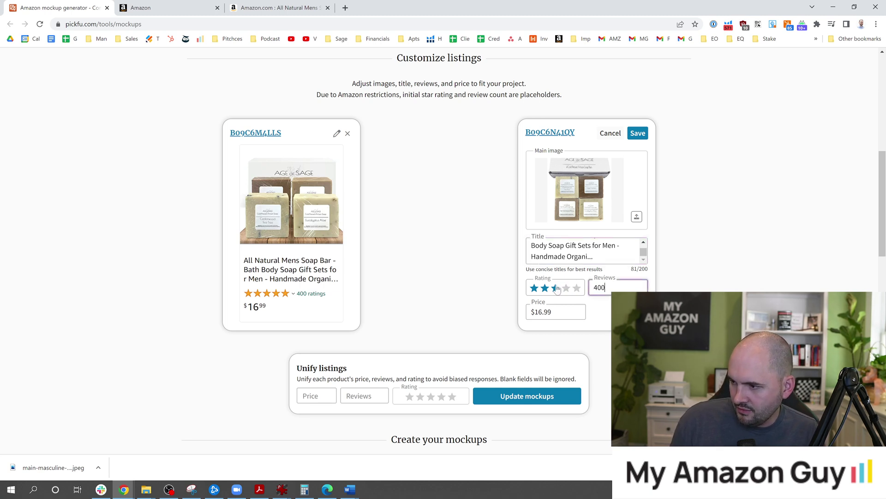
pyautogui.click(638, 133)
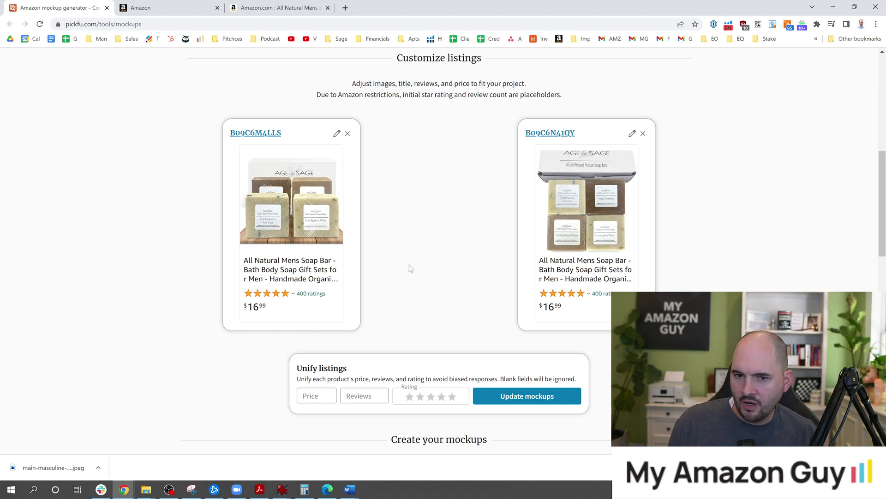
pyautogui.scroll(-1, 410, 261)
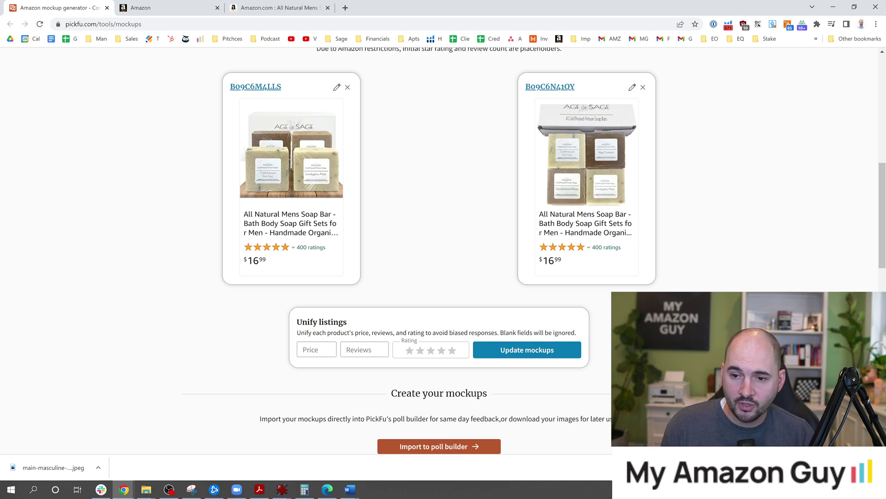
pyautogui.scroll(-2, 389, 343)
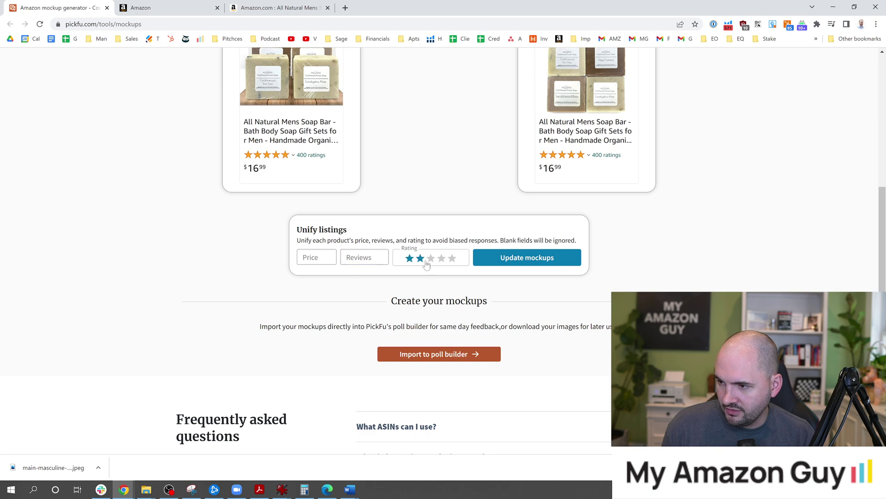
pyautogui.scroll(2, 444, 155)
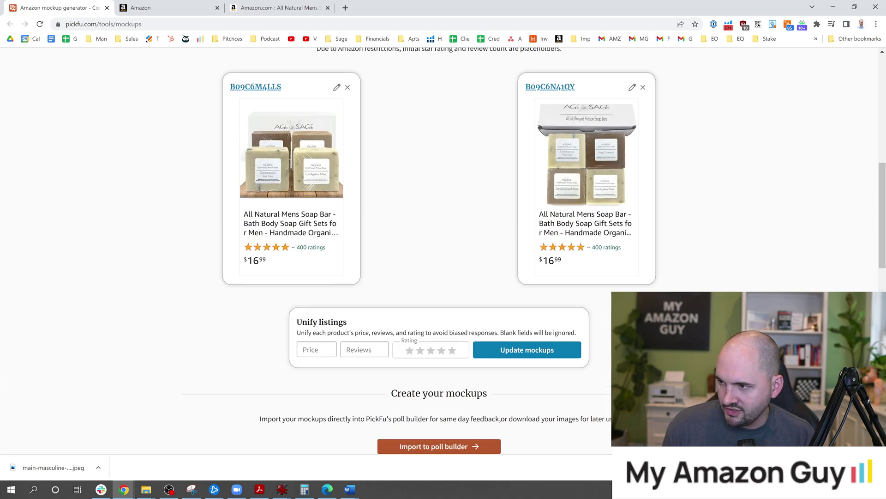
pyautogui.scroll(-4, 451, 262)
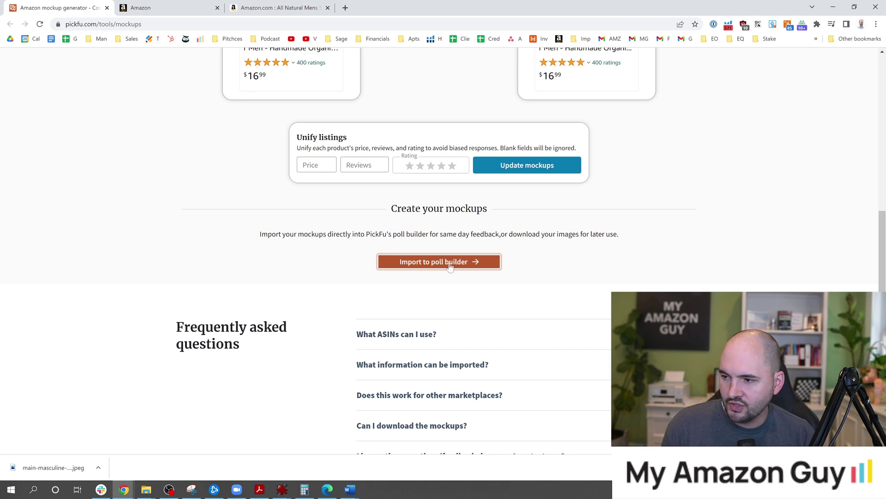
pyautogui.scroll(5, 253, 316)
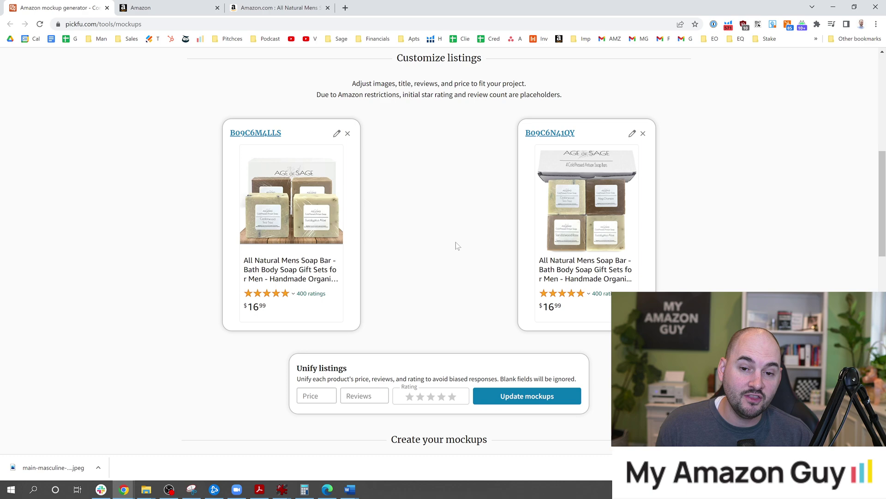
pyautogui.scroll(-1, 457, 245)
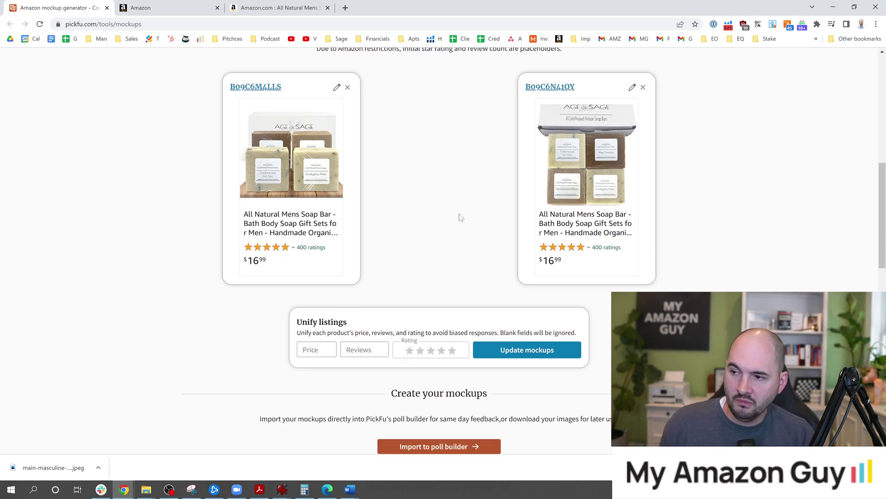
pyautogui.scroll(-3, 463, 227)
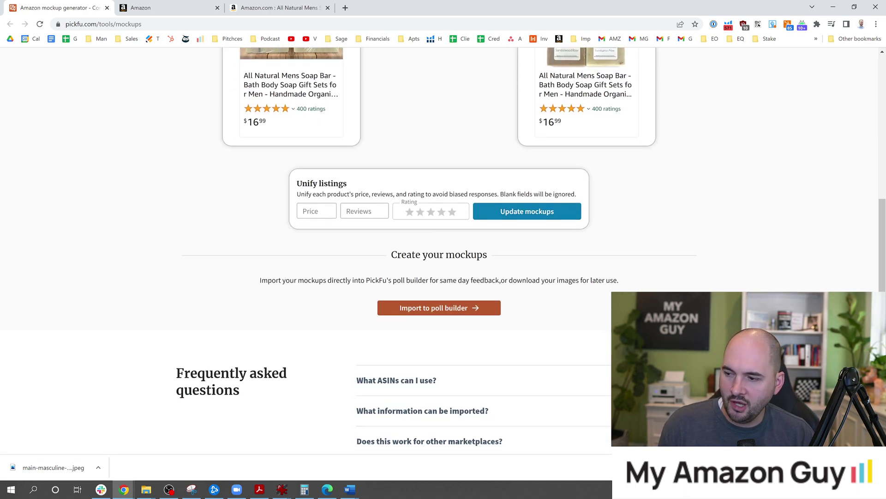
# Step: Import both mockups into a from-scratch poll asking 'Which product are you more likely to click on?'
pyautogui.click(460, 308)
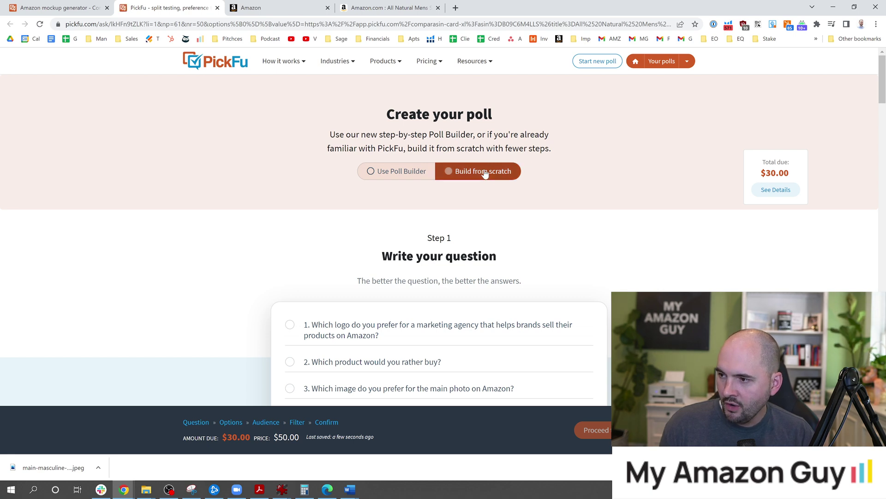
pyautogui.click(456, 176)
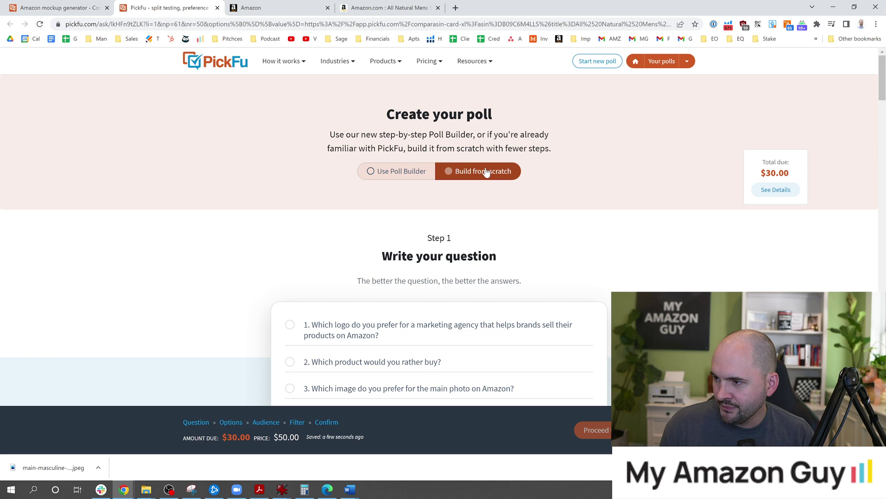
pyautogui.scroll(-1, 454, 172)
pyautogui.scroll(-3, 455, 171)
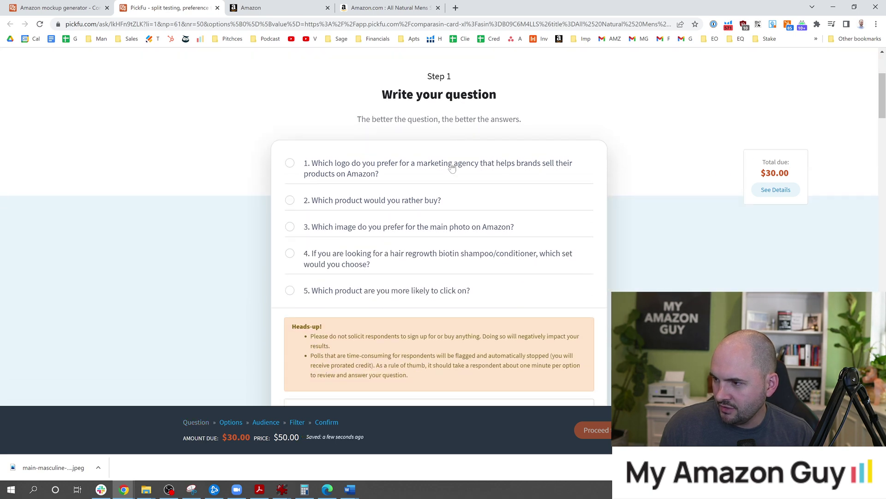
pyautogui.scroll(-1, 387, 231)
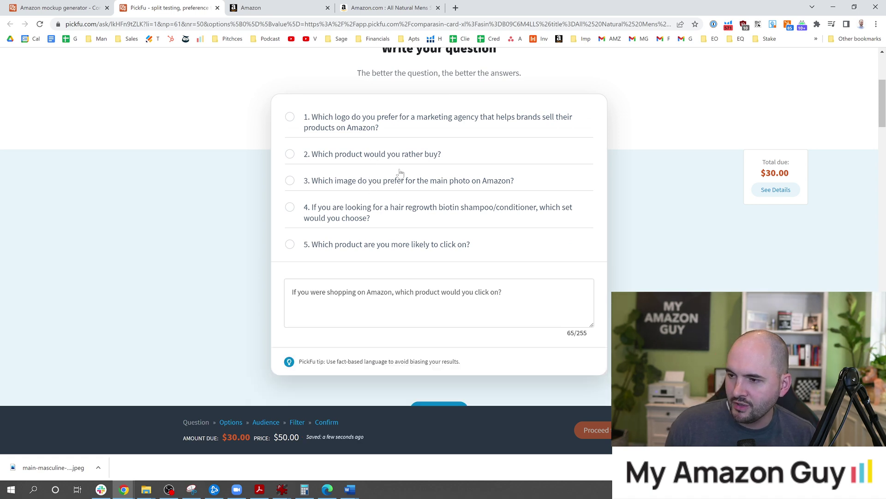
pyautogui.click(360, 251)
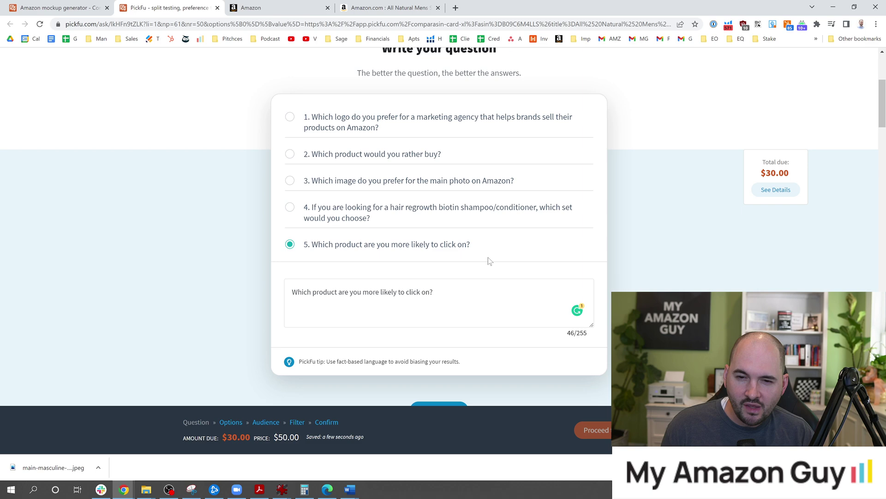
pyautogui.moveTo(882, 123); pyautogui.dragTo(882, 146)
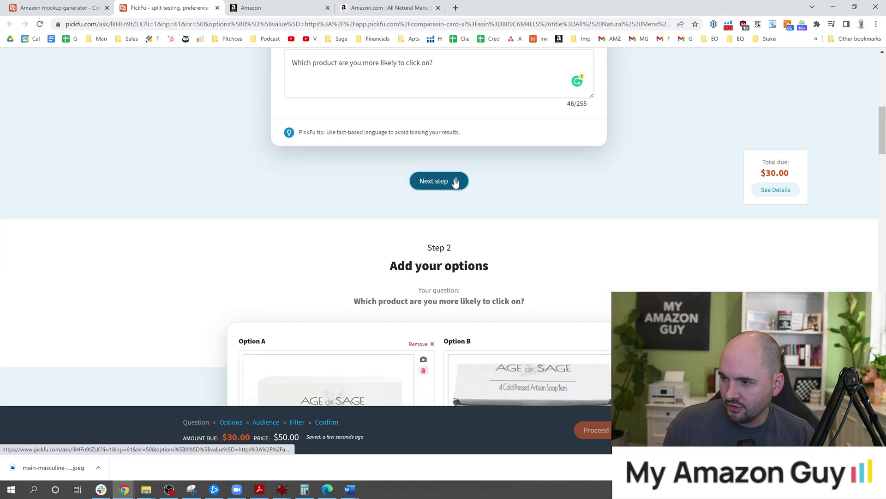
# Step: Check the two soap mockups shown as Option A and Option B in Step 2
pyautogui.click(455, 180)
pyautogui.scroll(-4, 476, 185)
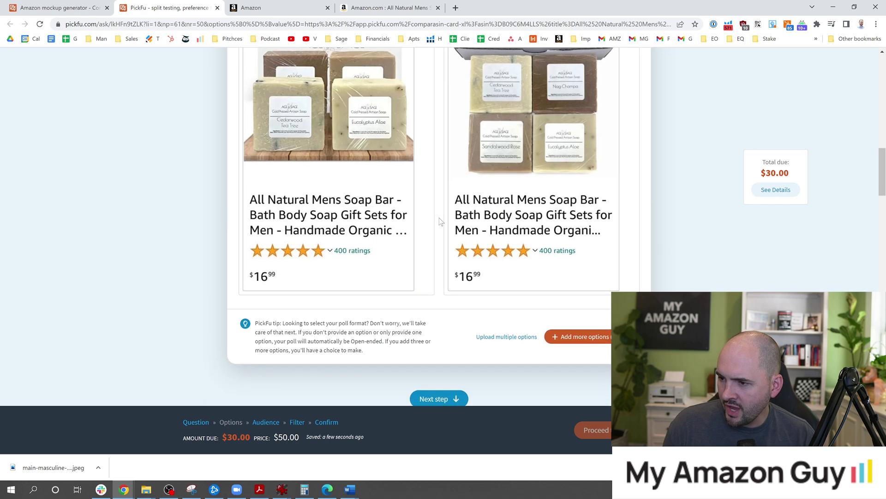
pyautogui.scroll(2, 480, 118)
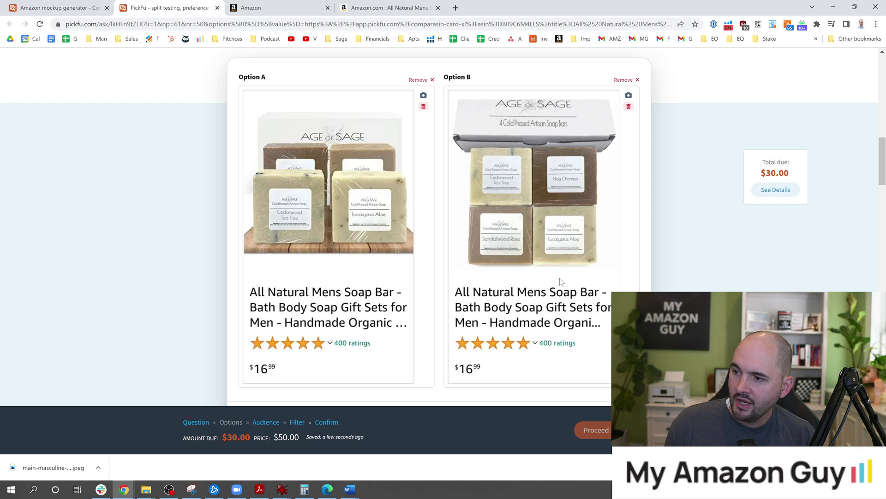
pyautogui.moveTo(882, 154); pyautogui.dragTo(881, 176)
pyautogui.scroll(2, 506, 224)
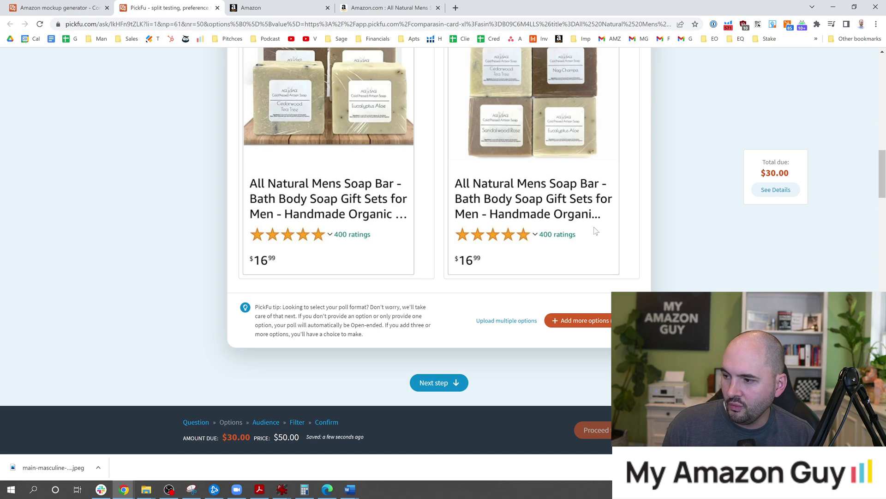
pyautogui.click(439, 386)
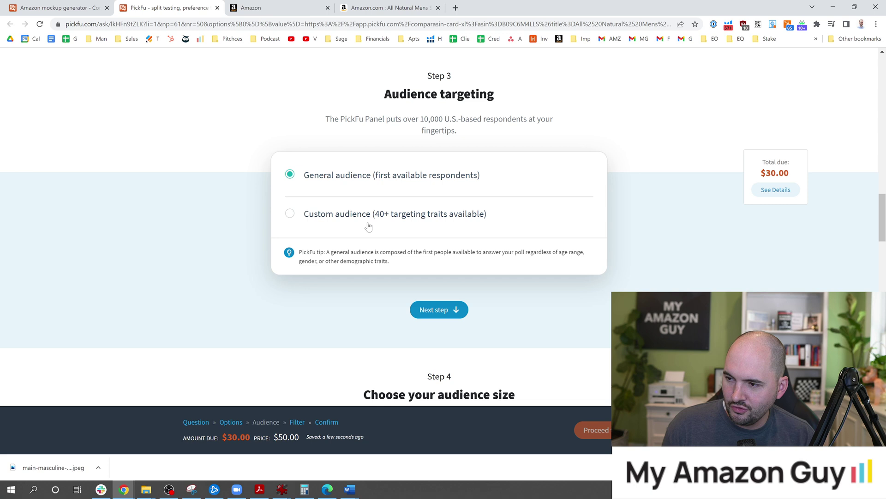
# Step: Keep the General audience and the 50-respondent size for $30.00
pyautogui.click(439, 311)
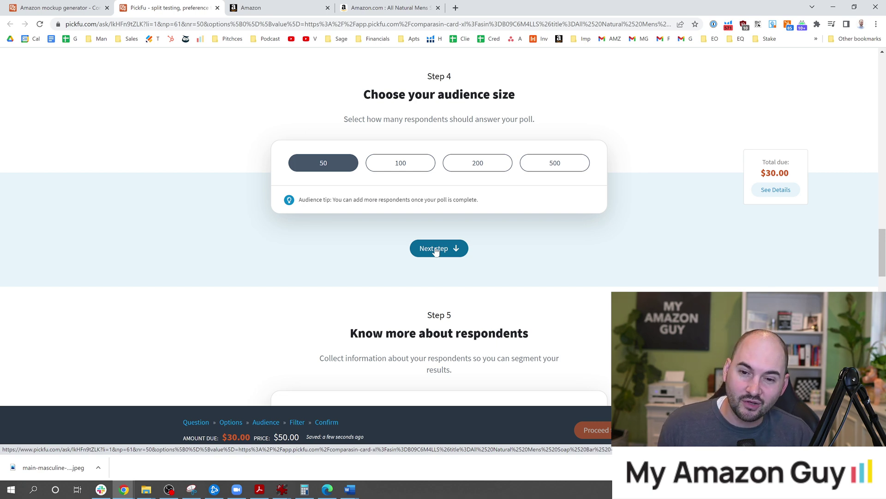
pyautogui.click(435, 249)
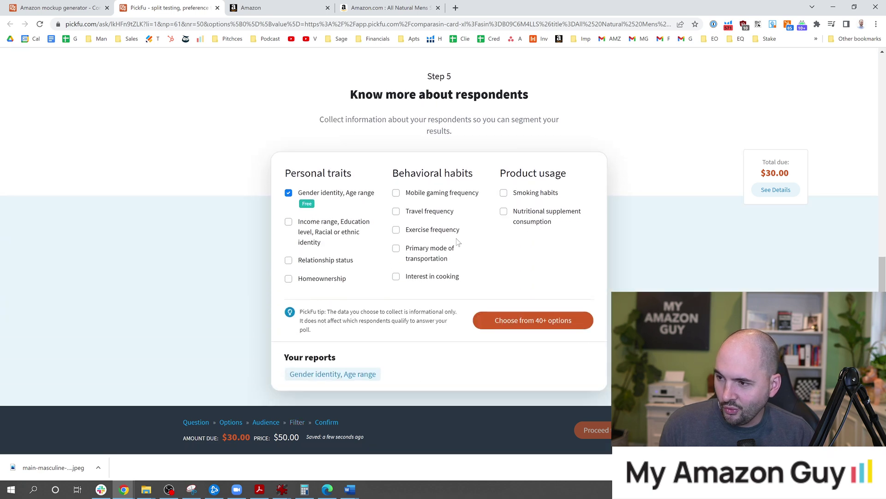
# Step: Review the 40+ respondent traits, keep only gender identity and age range, and continue to add-ons
pyautogui.scroll(-1, 383, 256)
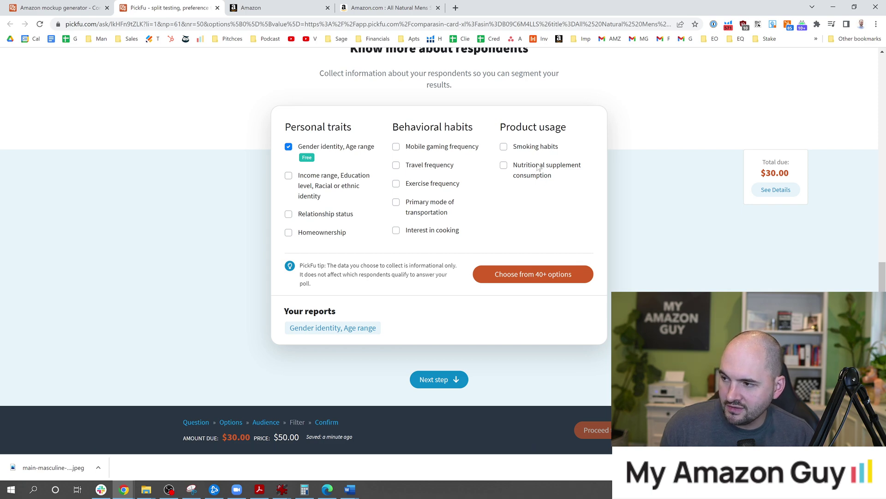
pyautogui.click(532, 274)
pyautogui.scroll(-2, 577, 301)
pyautogui.scroll(-4, 594, 312)
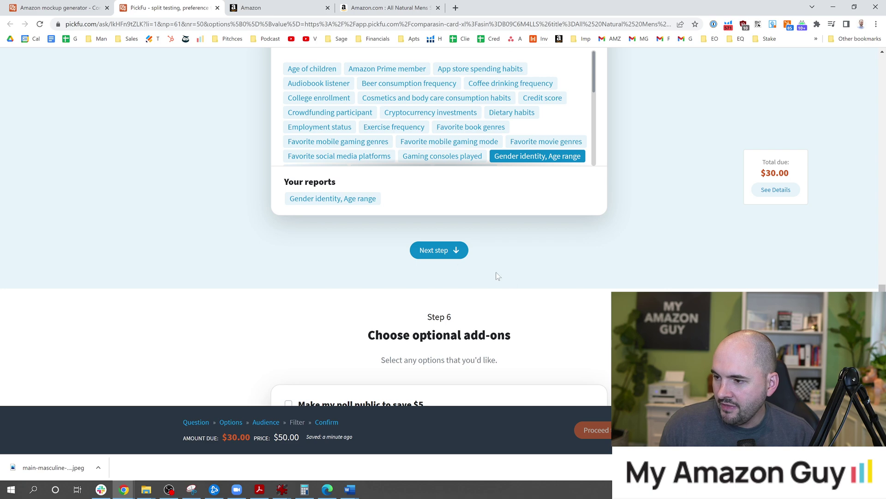
pyautogui.click(446, 251)
pyautogui.scroll(6, 453, 197)
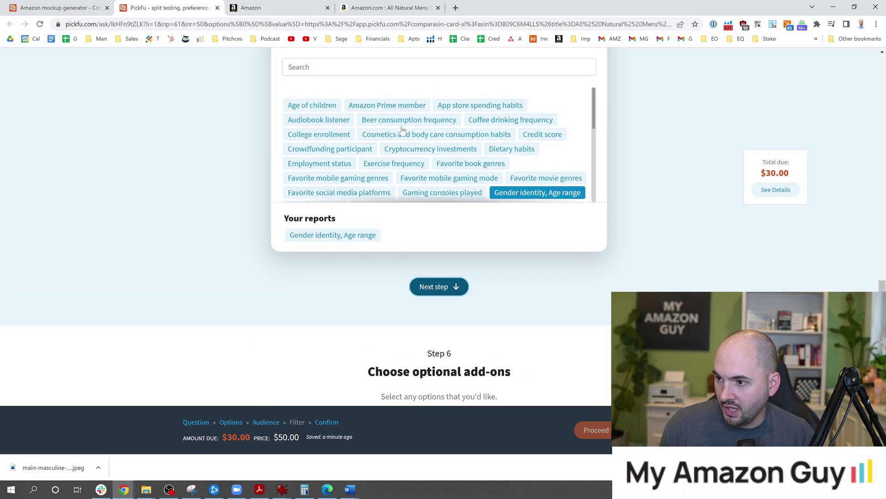
pyautogui.scroll(-6, 429, 204)
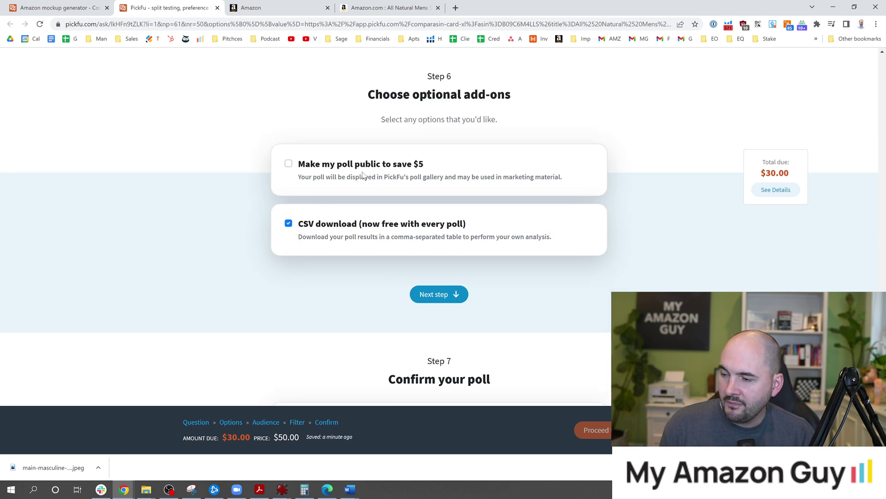
# Step: Make the poll public for a $25.00 total, confirm everything looks correct, and check out
pyautogui.click(290, 164)
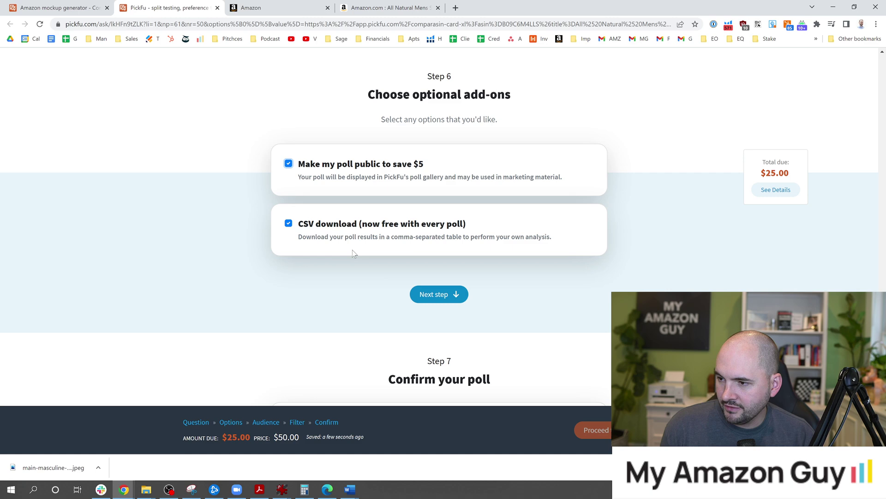
pyautogui.click(429, 293)
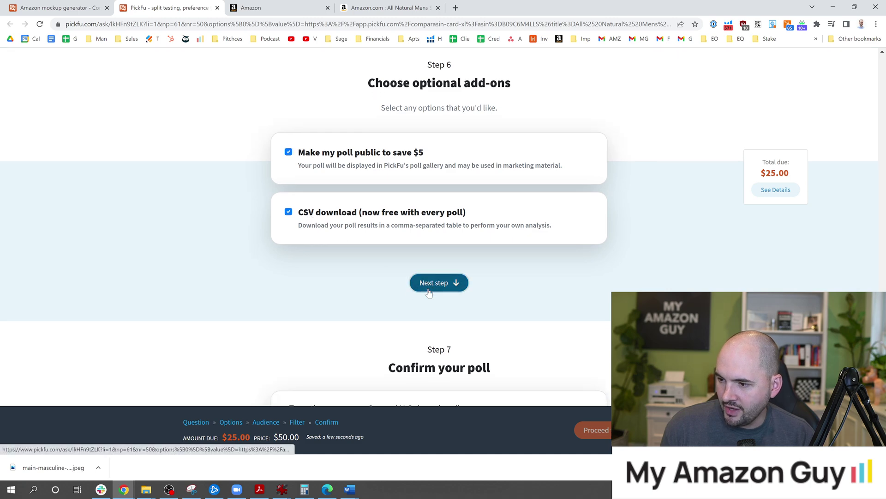
pyautogui.scroll(-2, 415, 231)
pyautogui.scroll(1, 405, 199)
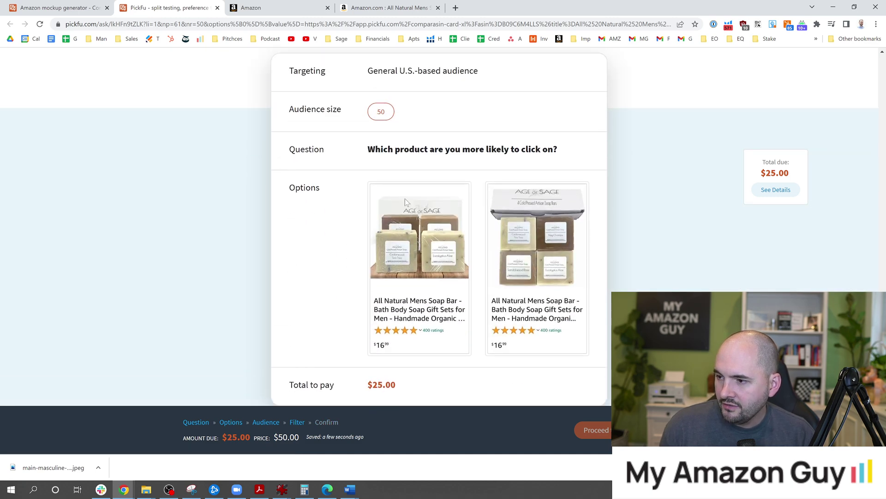
pyautogui.scroll(-4, 407, 222)
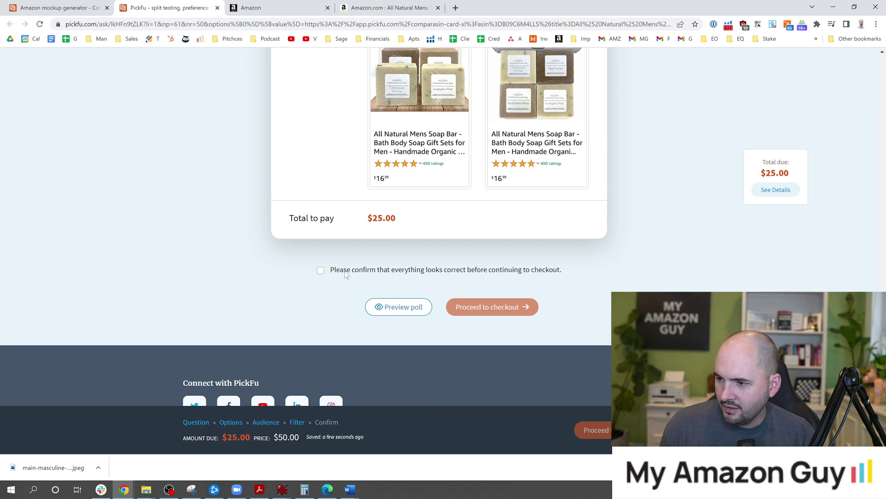
pyautogui.click(345, 272)
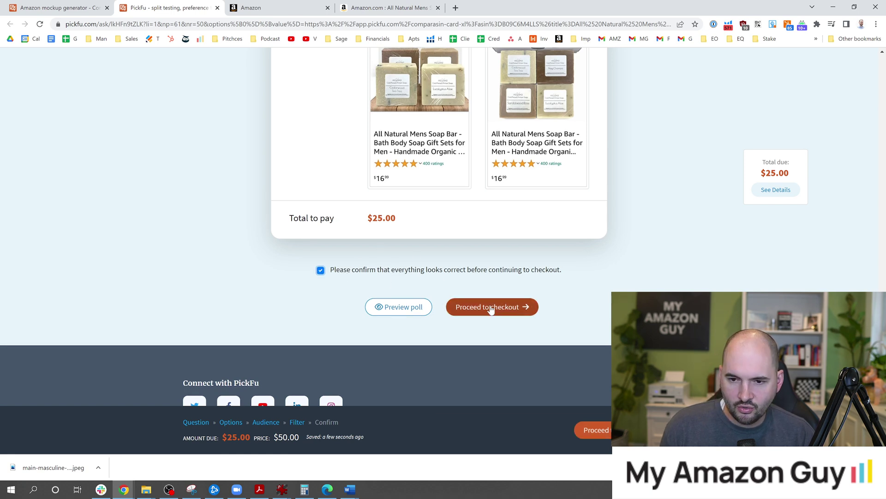
pyautogui.click(491, 309)
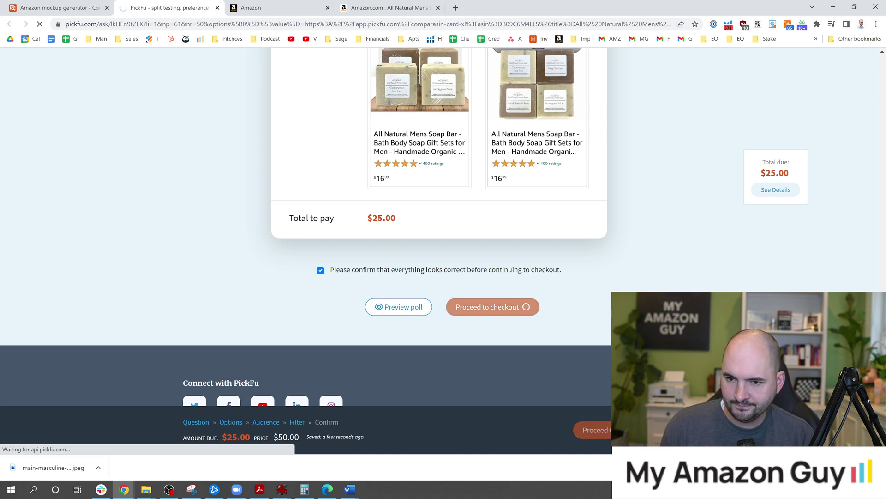
# Step: Scroll down the live soap poll's results page
pyautogui.scroll(-1, 123, 212)
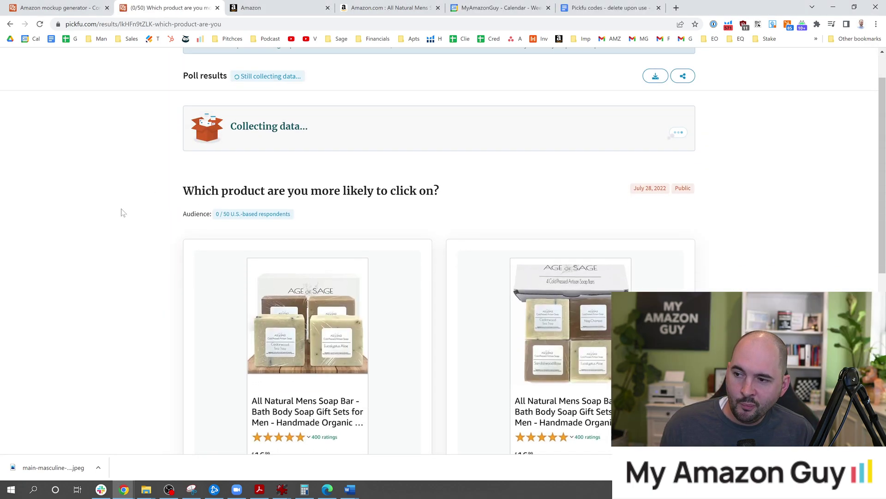
pyautogui.scroll(-1, 123, 213)
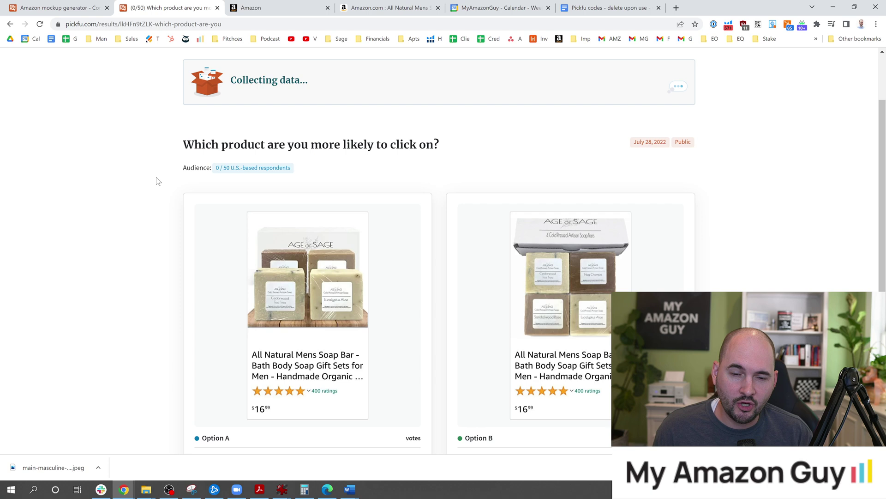
pyautogui.scroll(-1, 162, 183)
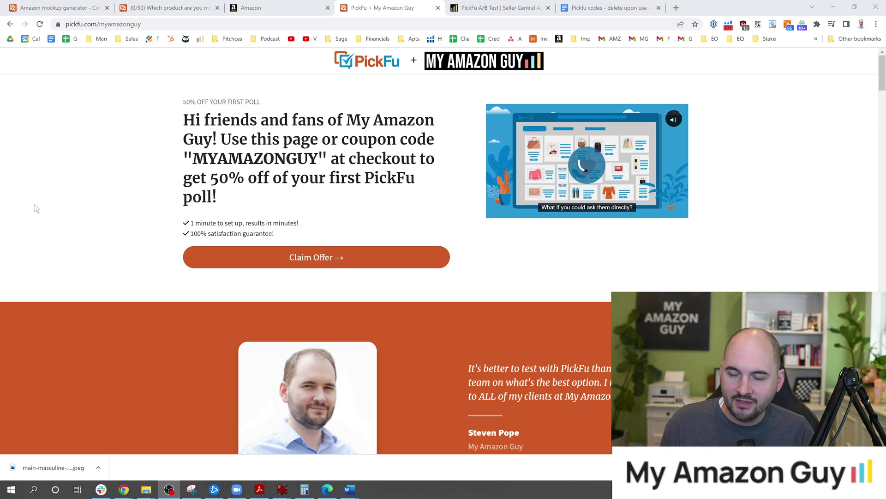
# Step: Bring forward the browser showing the My Amazon Guy 50%-off PickFu offer
pyautogui.click(93, 178)
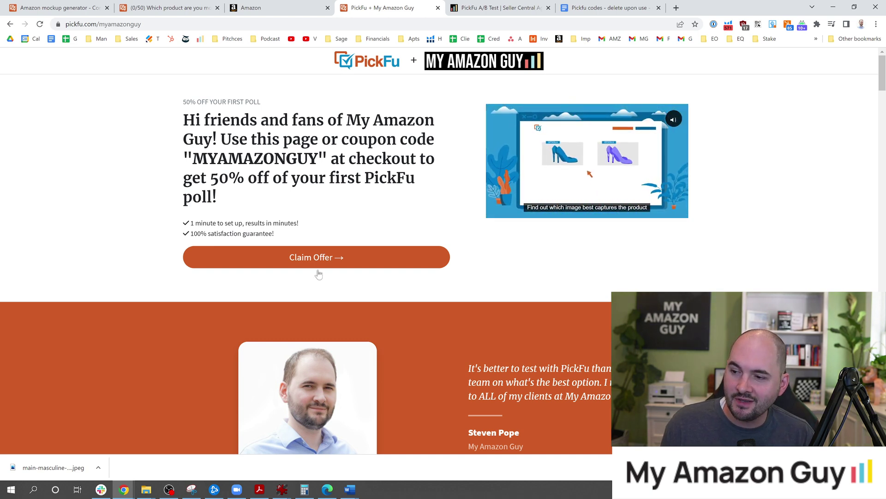
# Step: Read through the My Amazon Guy A/B test page, then return to the results at 14 of 50 respondents
pyautogui.click(496, 8)
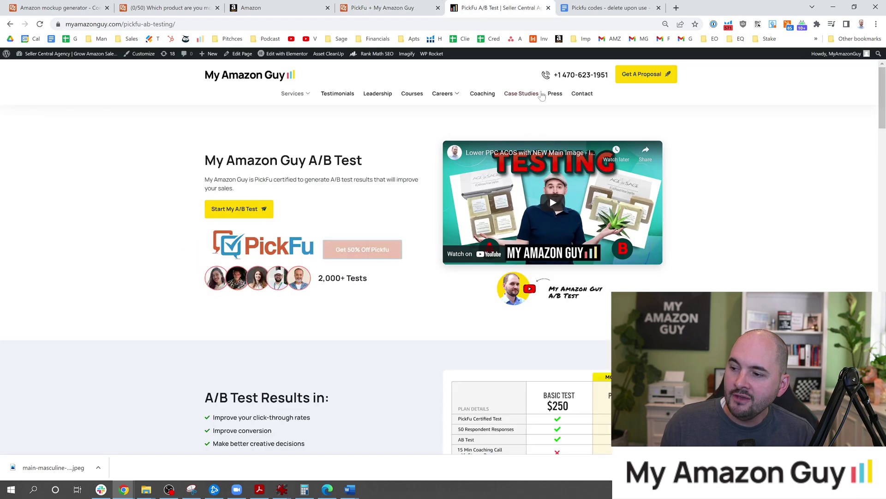
pyautogui.scroll(-1, 881, 101)
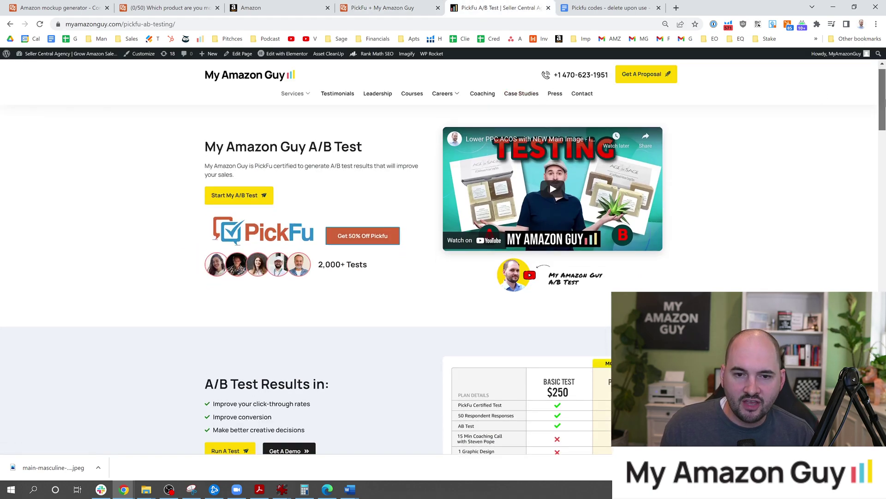
pyautogui.scroll(-1, 443, 260)
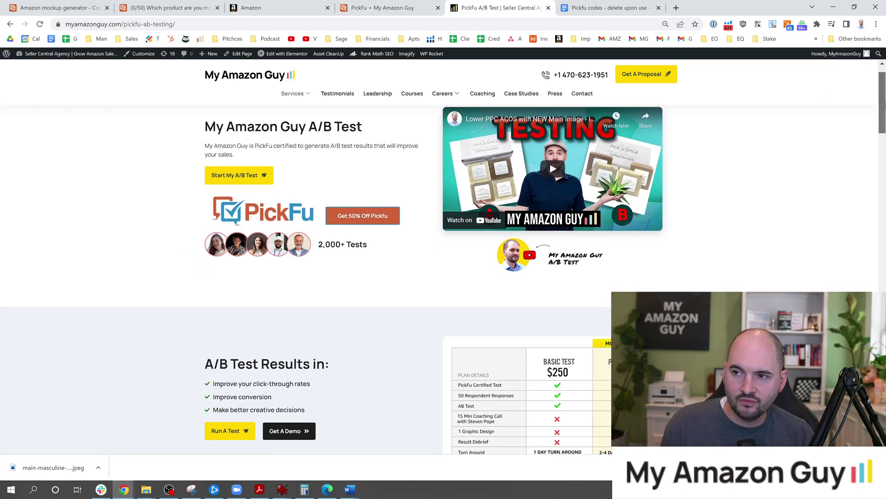
pyautogui.scroll(1, 444, 260)
pyautogui.moveTo(882, 107); pyautogui.dragTo(882, 288)
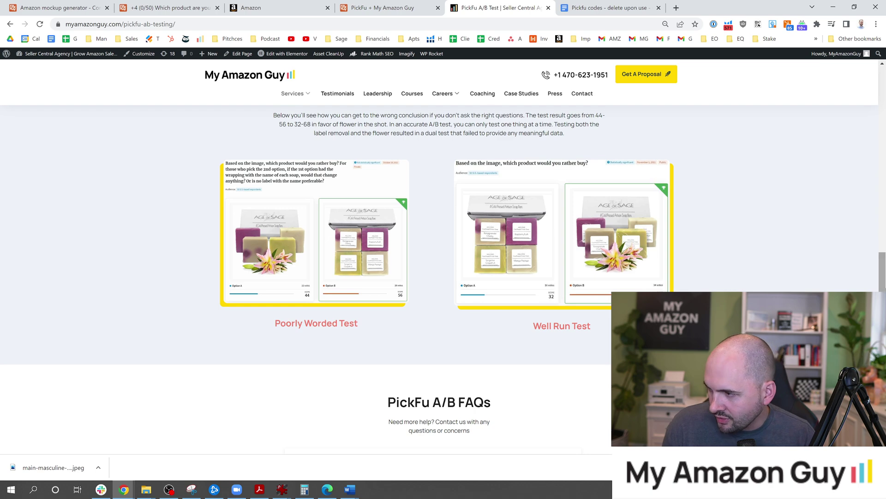
pyautogui.scroll(15, 514, 259)
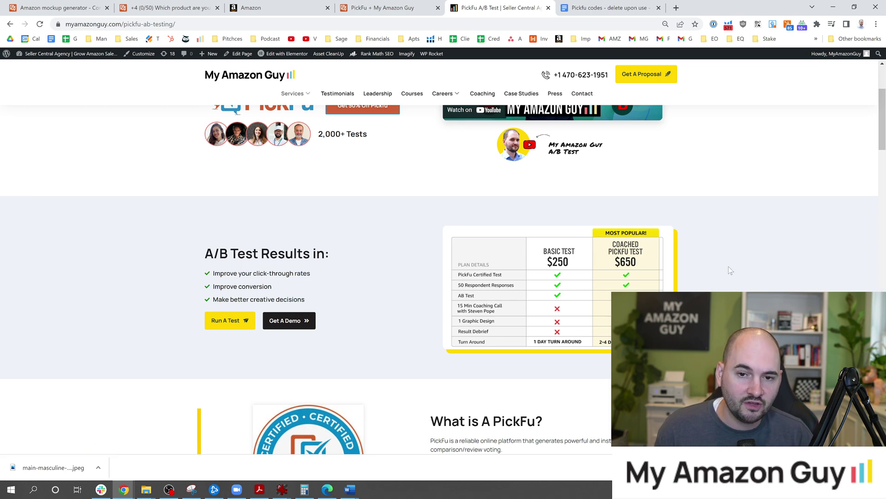
pyautogui.scroll(-2, 729, 266)
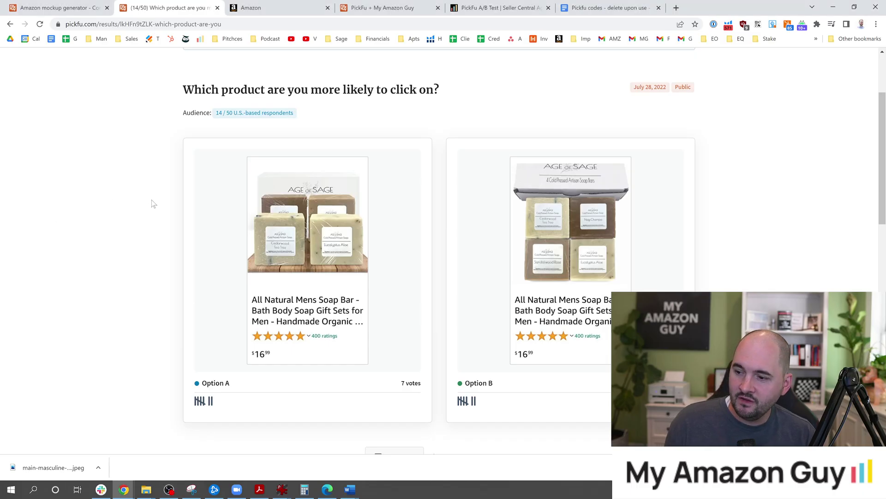
# Step: Scroll past the 22-to-25 vote cards down to the written Responses list
pyautogui.scroll(-2, 144, 219)
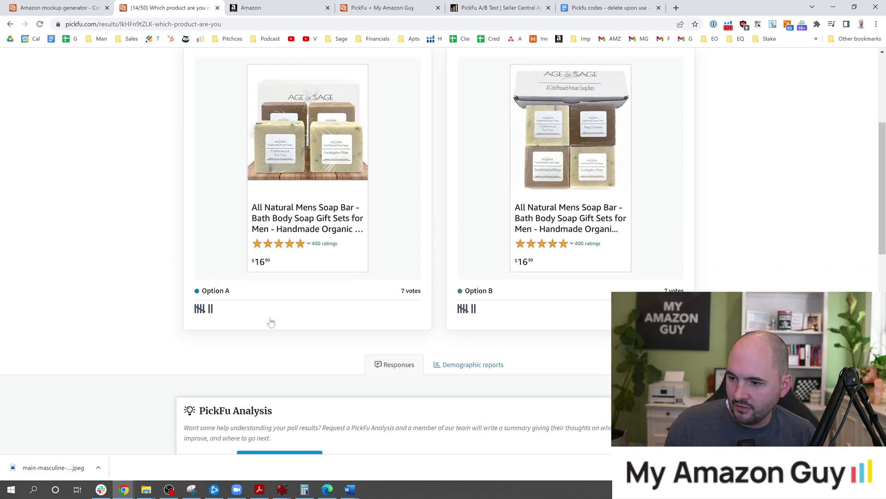
pyautogui.scroll(2, 472, 323)
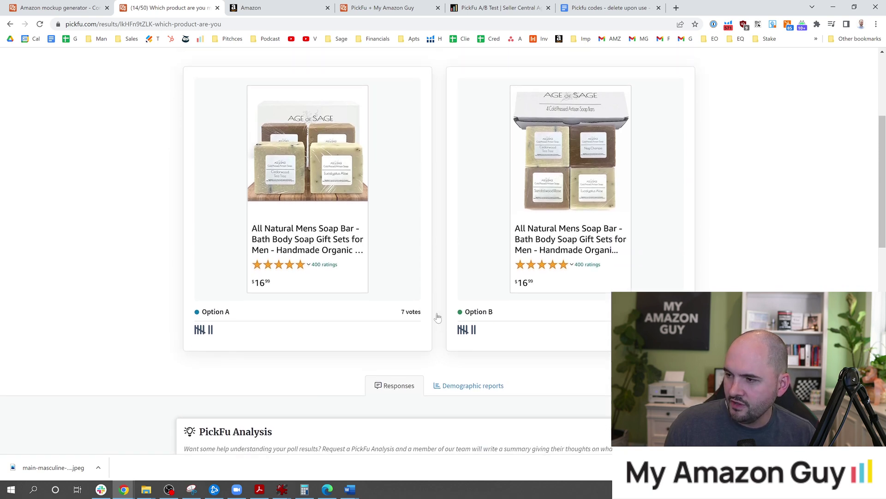
pyautogui.scroll(-3, 372, 295)
pyautogui.scroll(1, 377, 287)
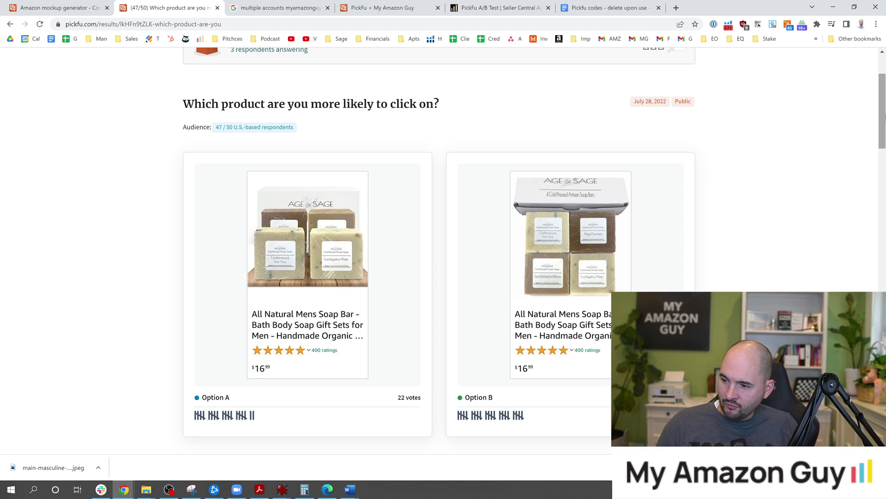
pyautogui.moveTo(883, 119); pyautogui.dragTo(885, 131)
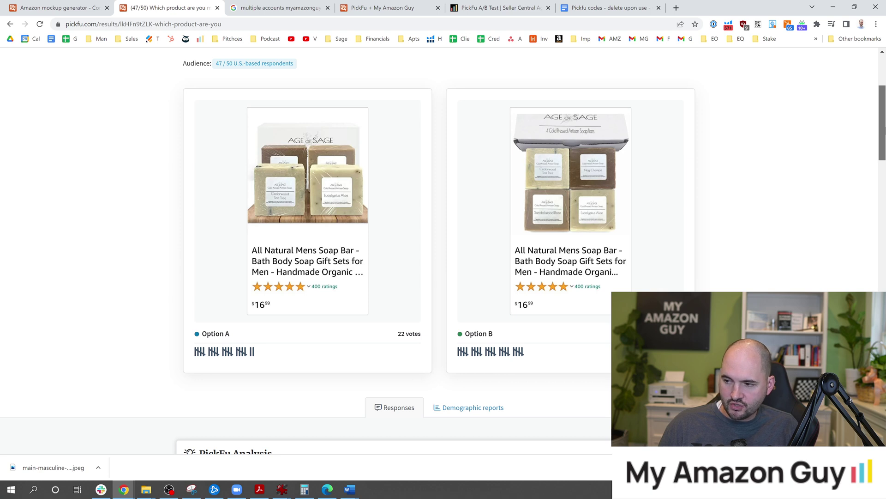
pyautogui.moveTo(884, 132); pyautogui.dragTo(873, 225)
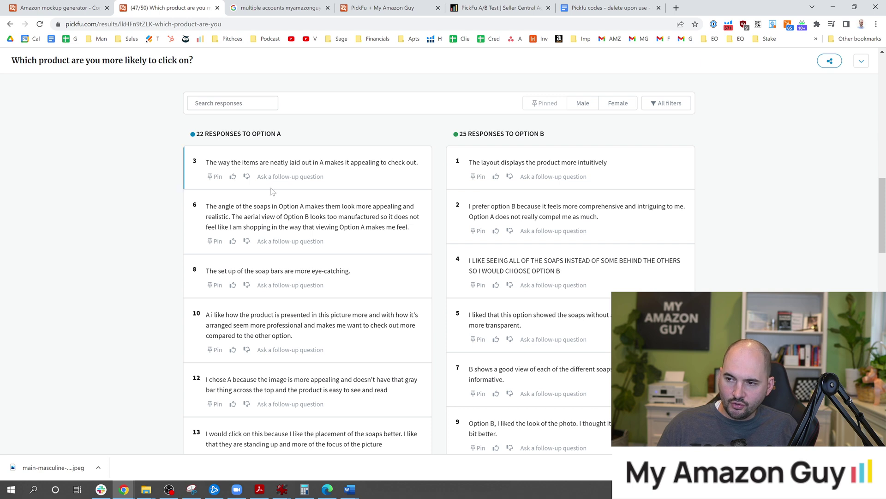
pyautogui.moveTo(313, 171)
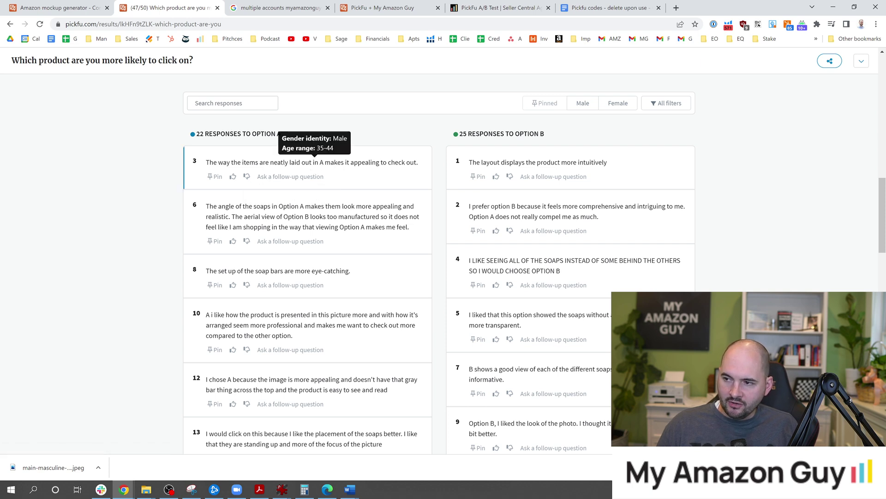
pyautogui.moveTo(464, 167)
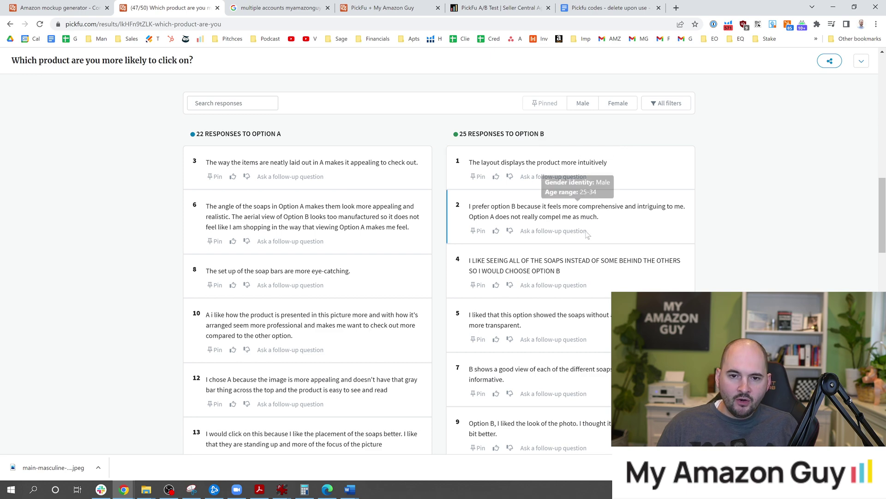
pyautogui.scroll(-3, 874, 254)
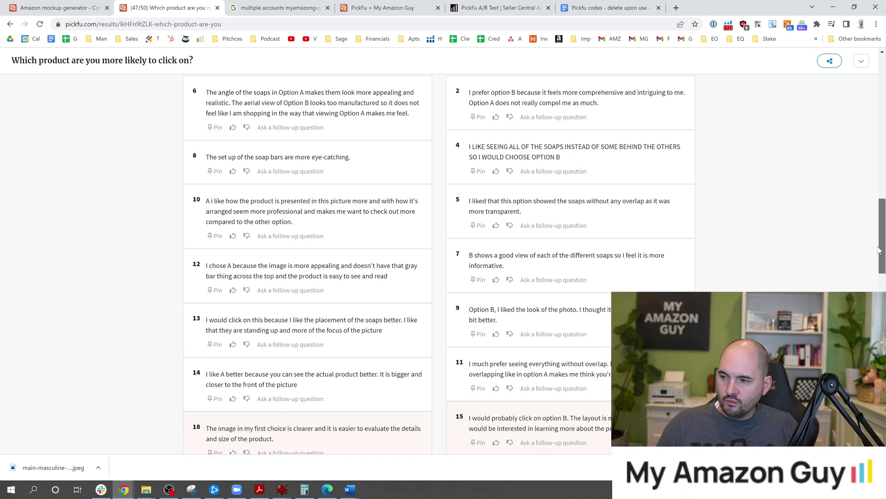
pyautogui.scroll(-5, 874, 254)
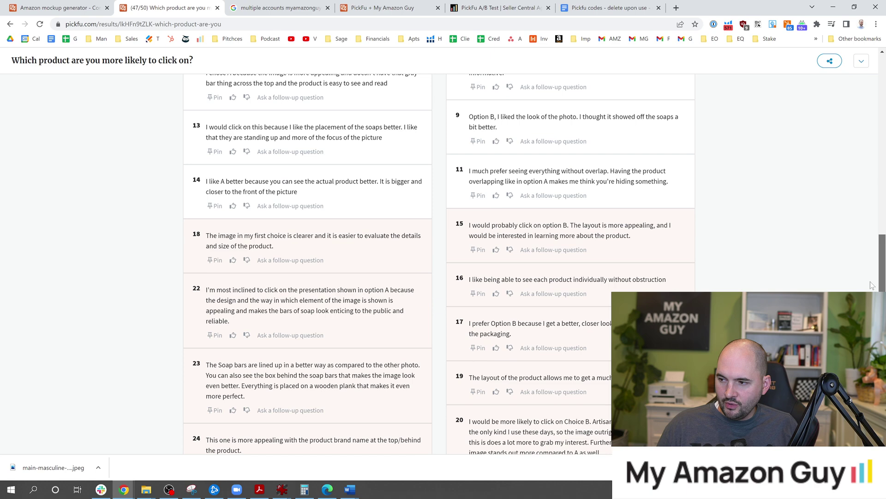
pyautogui.scroll(1, 867, 292)
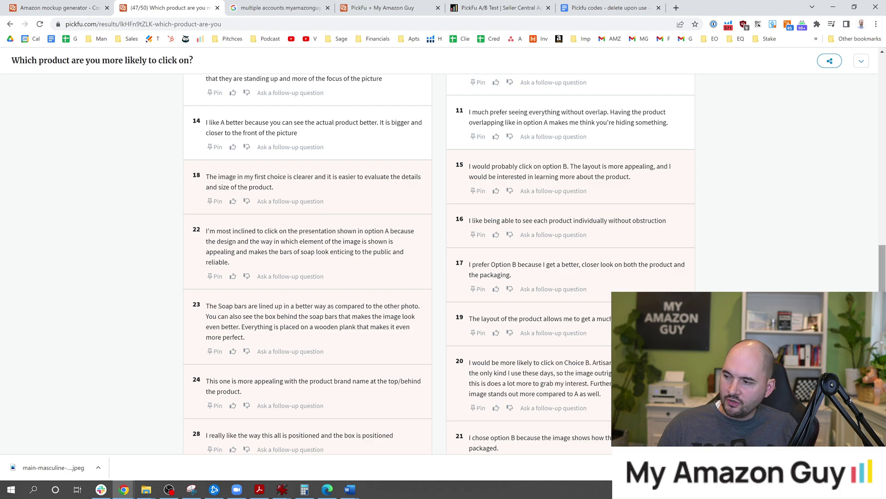
pyautogui.scroll(-7, 439, 264)
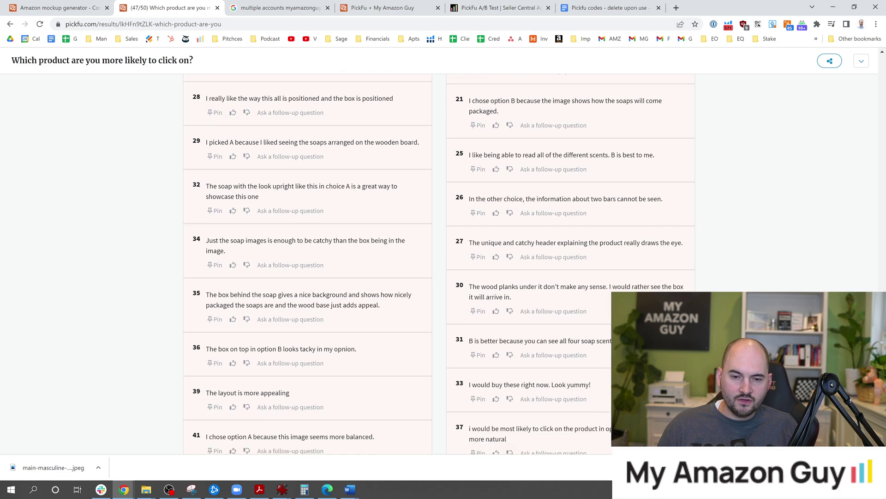
pyautogui.scroll(15, 438, 263)
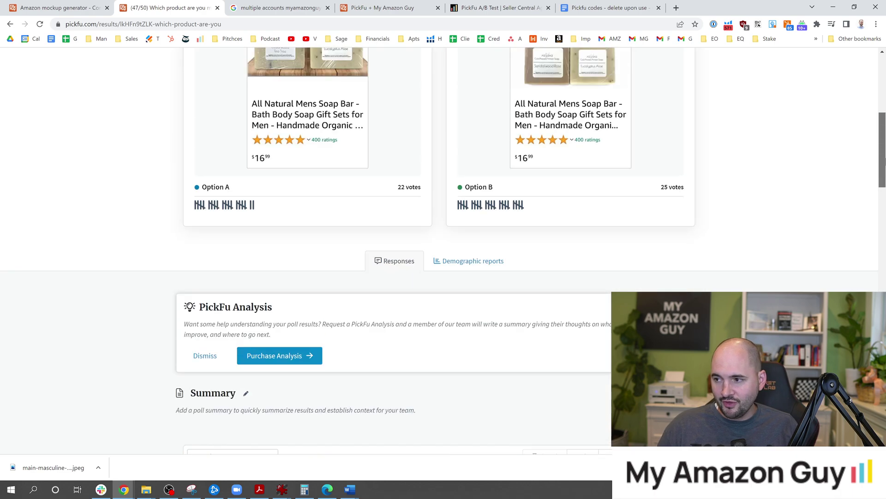
pyautogui.scroll(4, 438, 263)
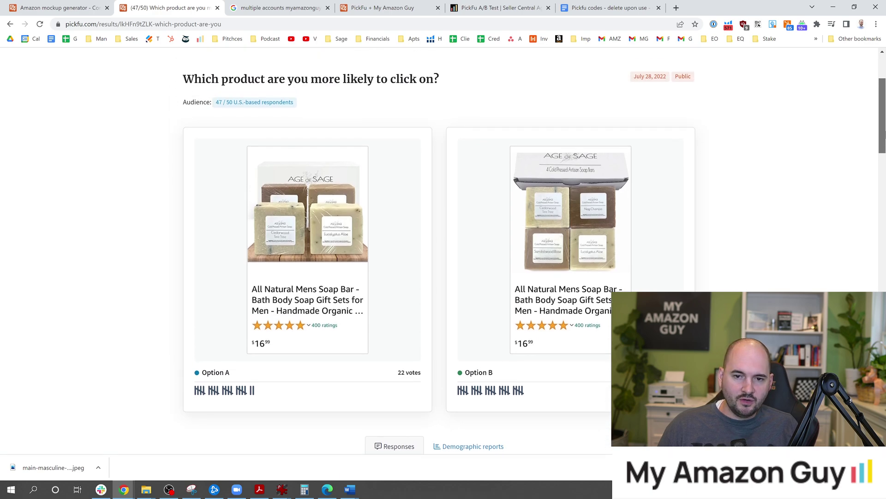
pyautogui.scroll(-18, 439, 263)
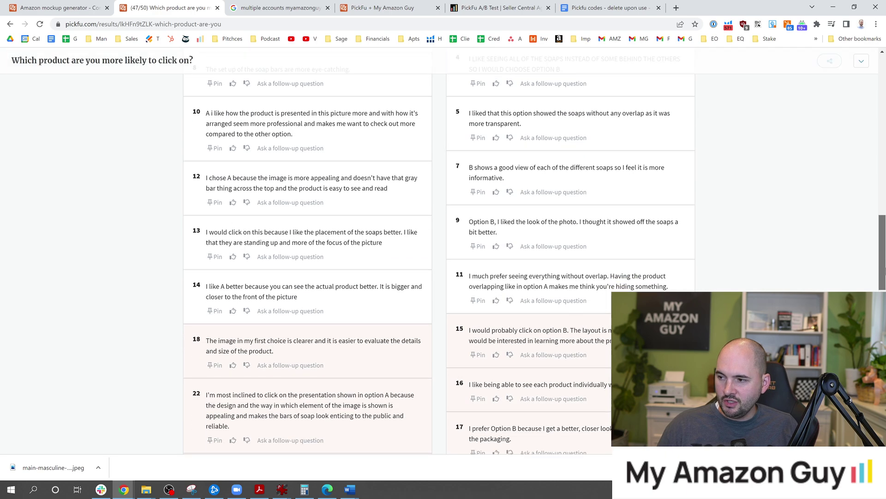
pyautogui.scroll(-2, 883, 286)
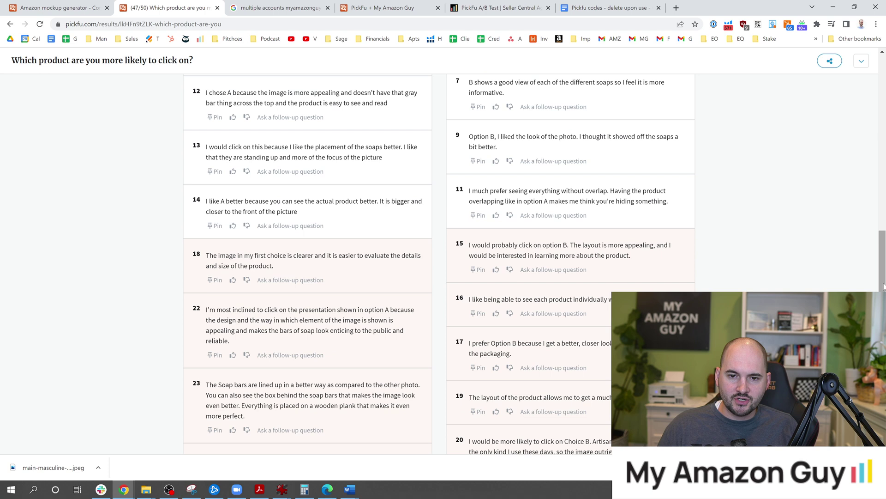